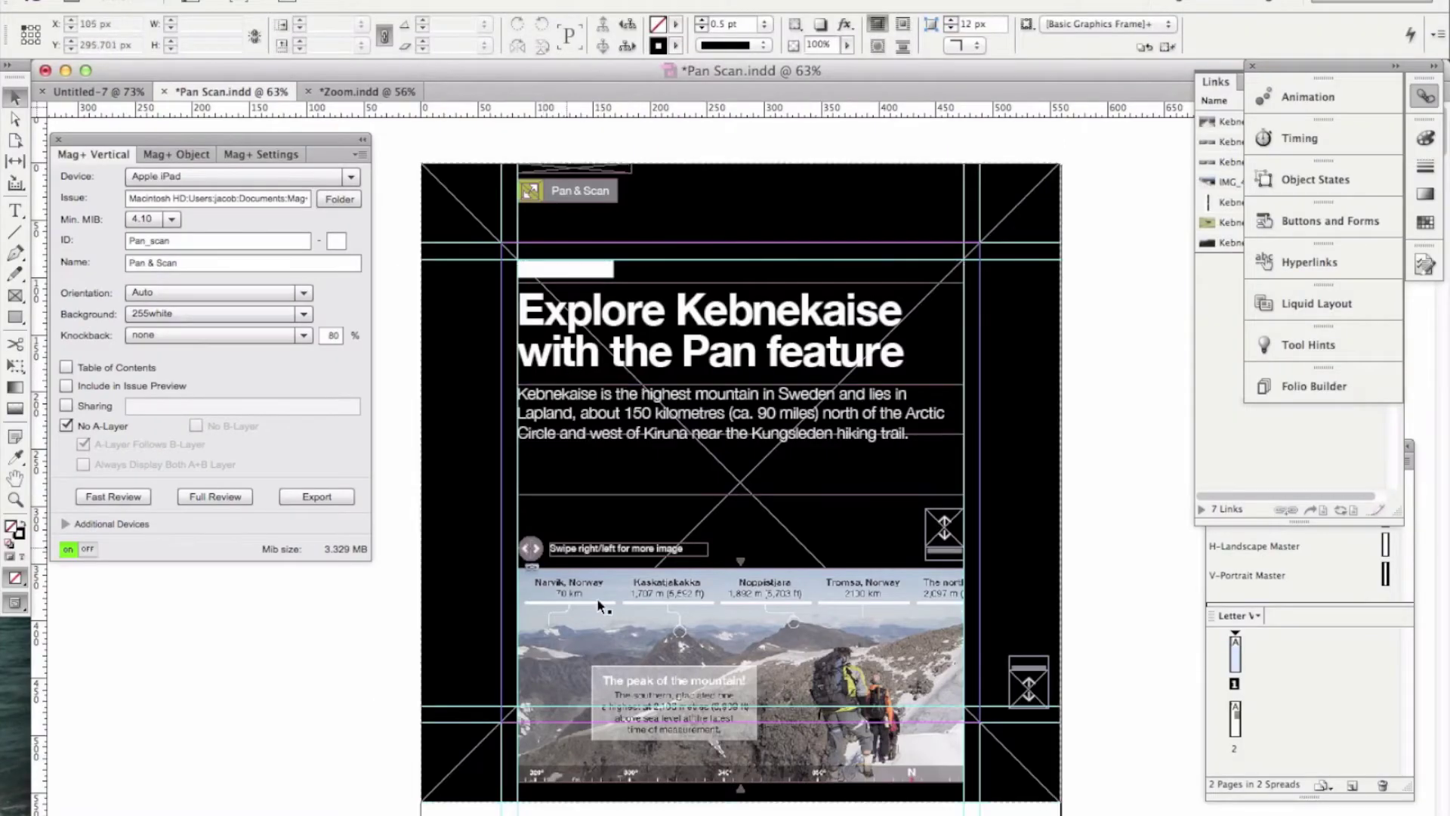
Select the panoramic image frame below the Kebnekaise headline with the Selection tool
{"action": "left_click", "coordinate": [901, 606]}
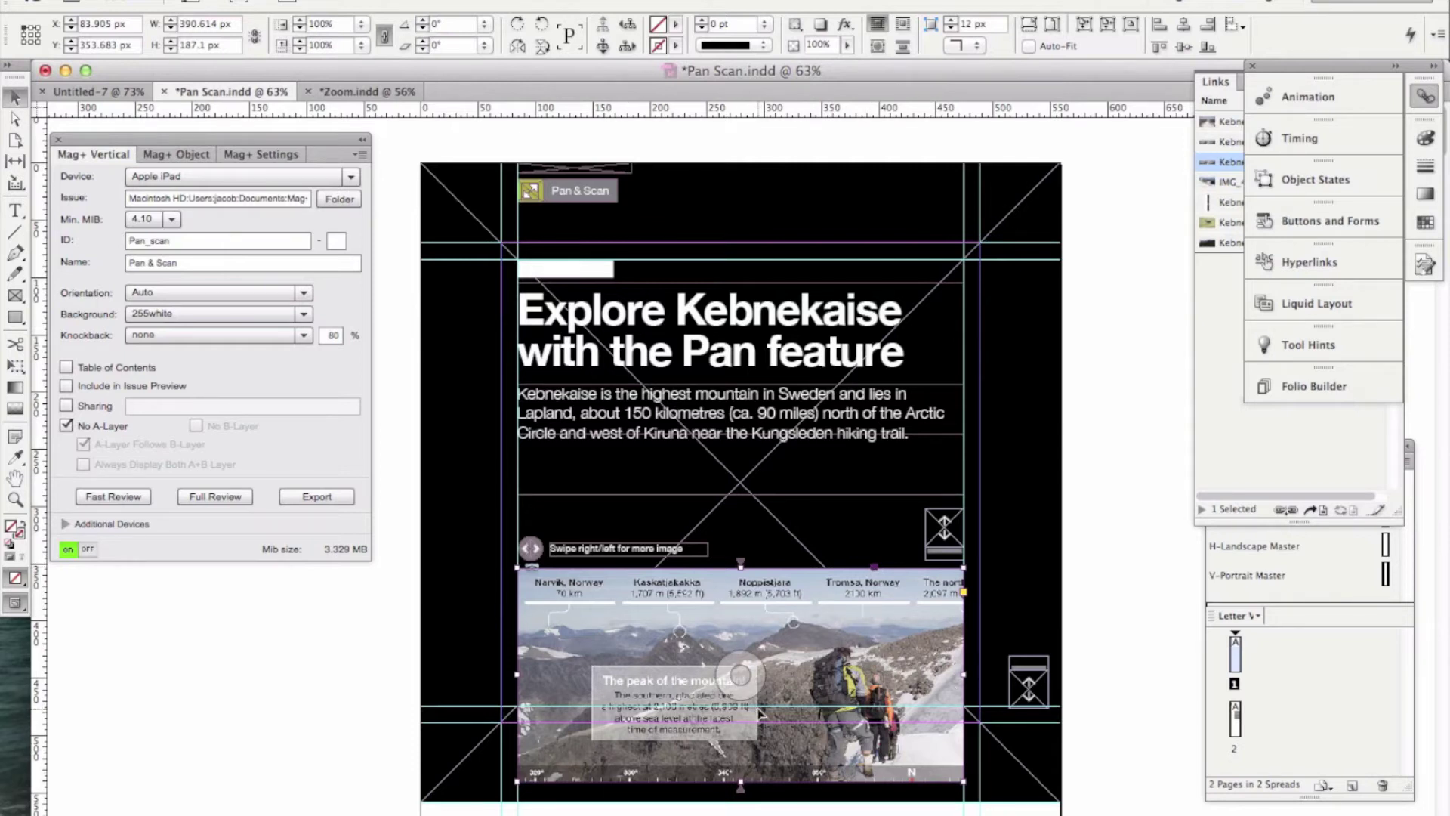
{"action": "mouse_move", "coordinate": [725, 812]}
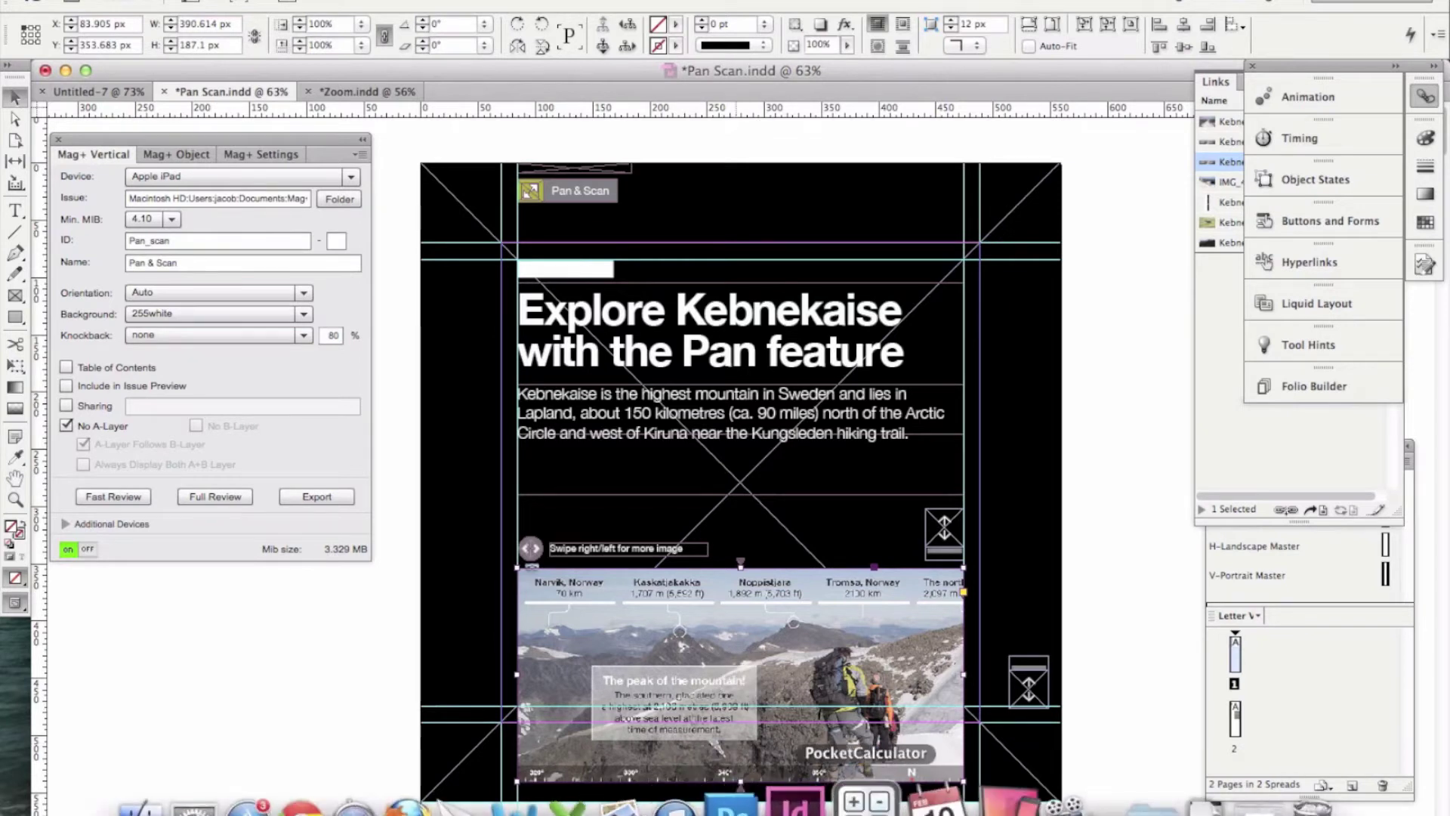
{"action": "left_click", "coordinate": [978, 803]}
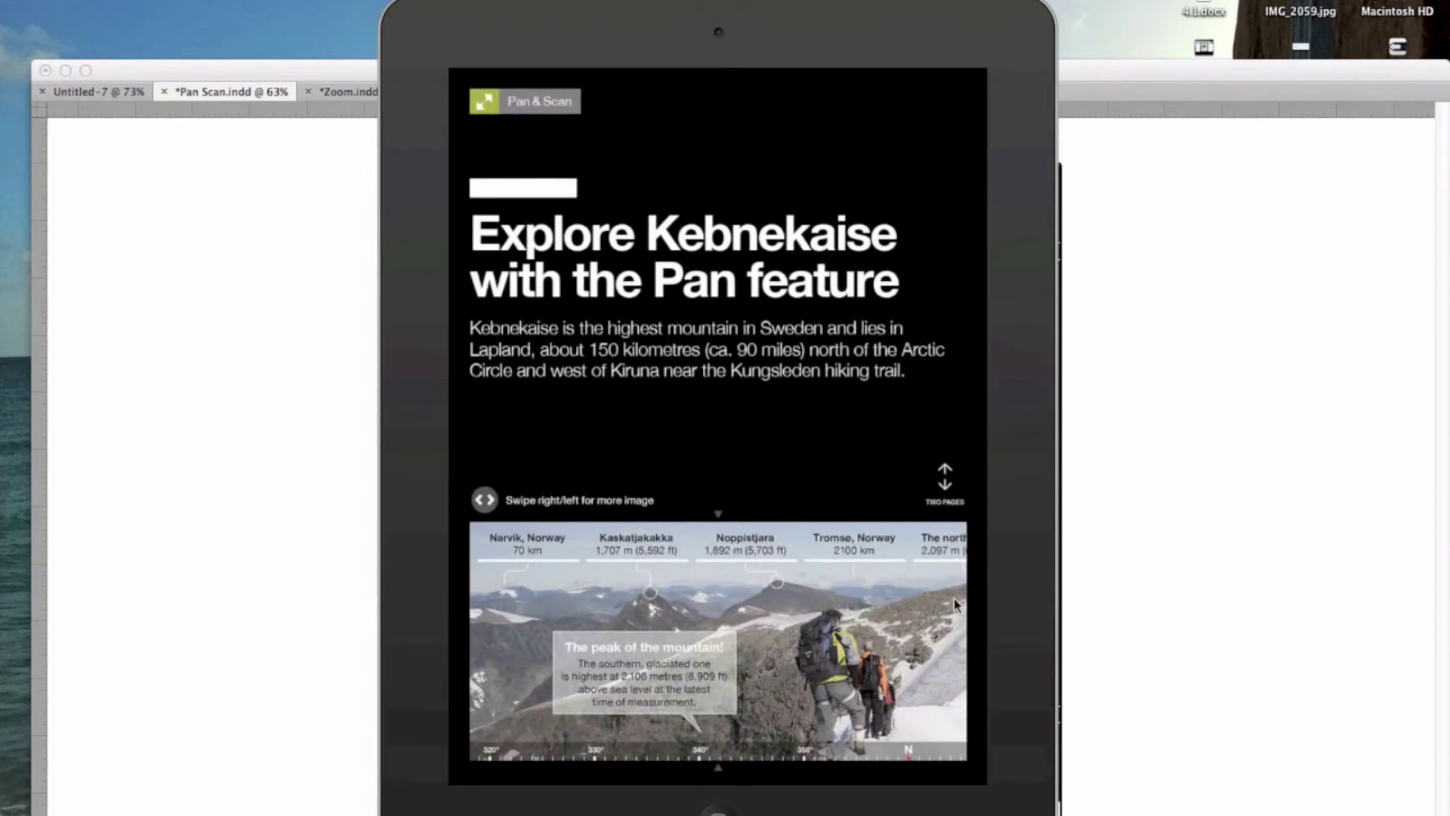
{"action": "left_click", "coordinate": [225, 601]}
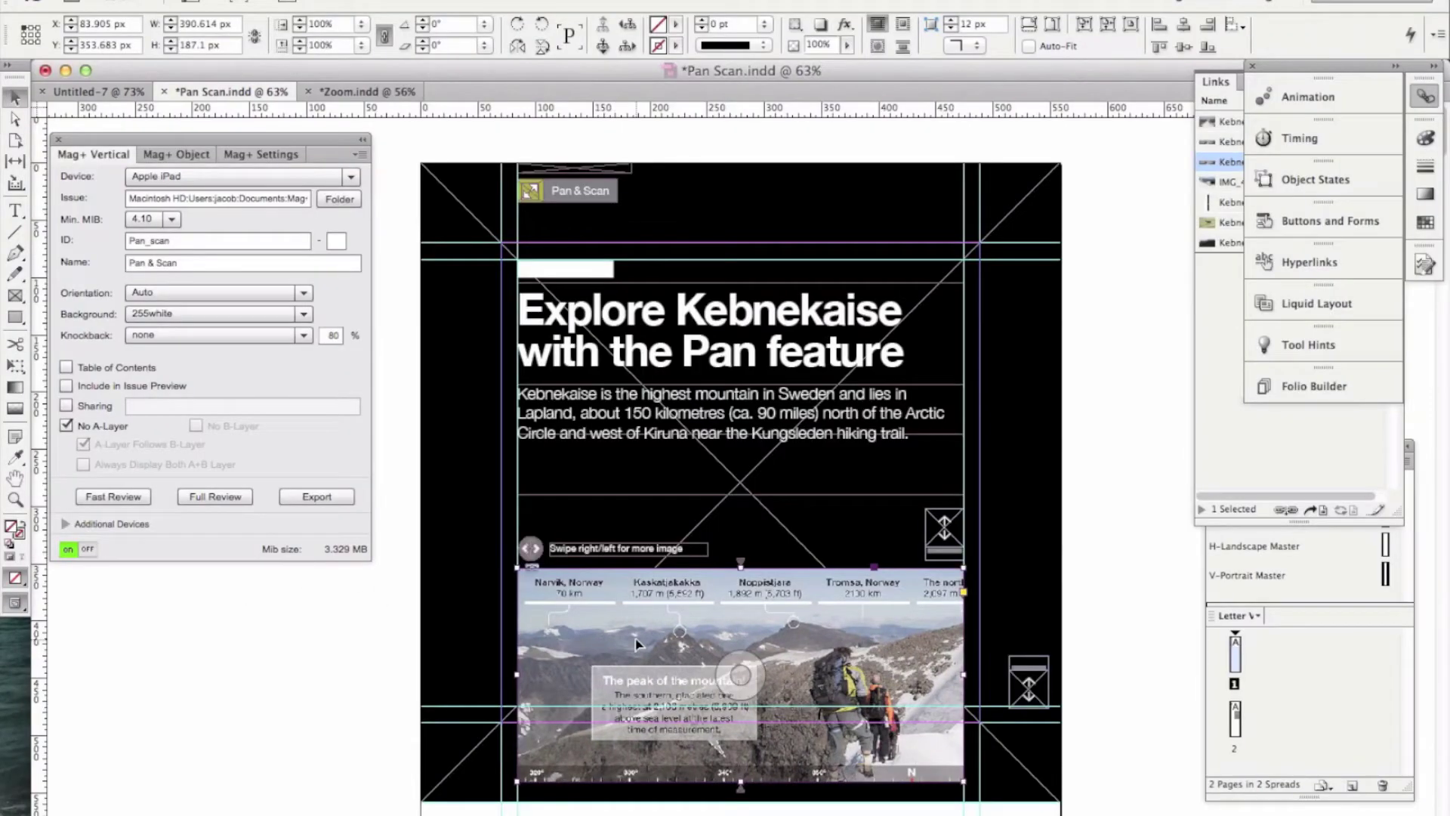
Slide the panorama left inside its frame and enable Pan for the frame in Mag+ Object settings
{"action": "double_click", "coordinate": [637, 644]}
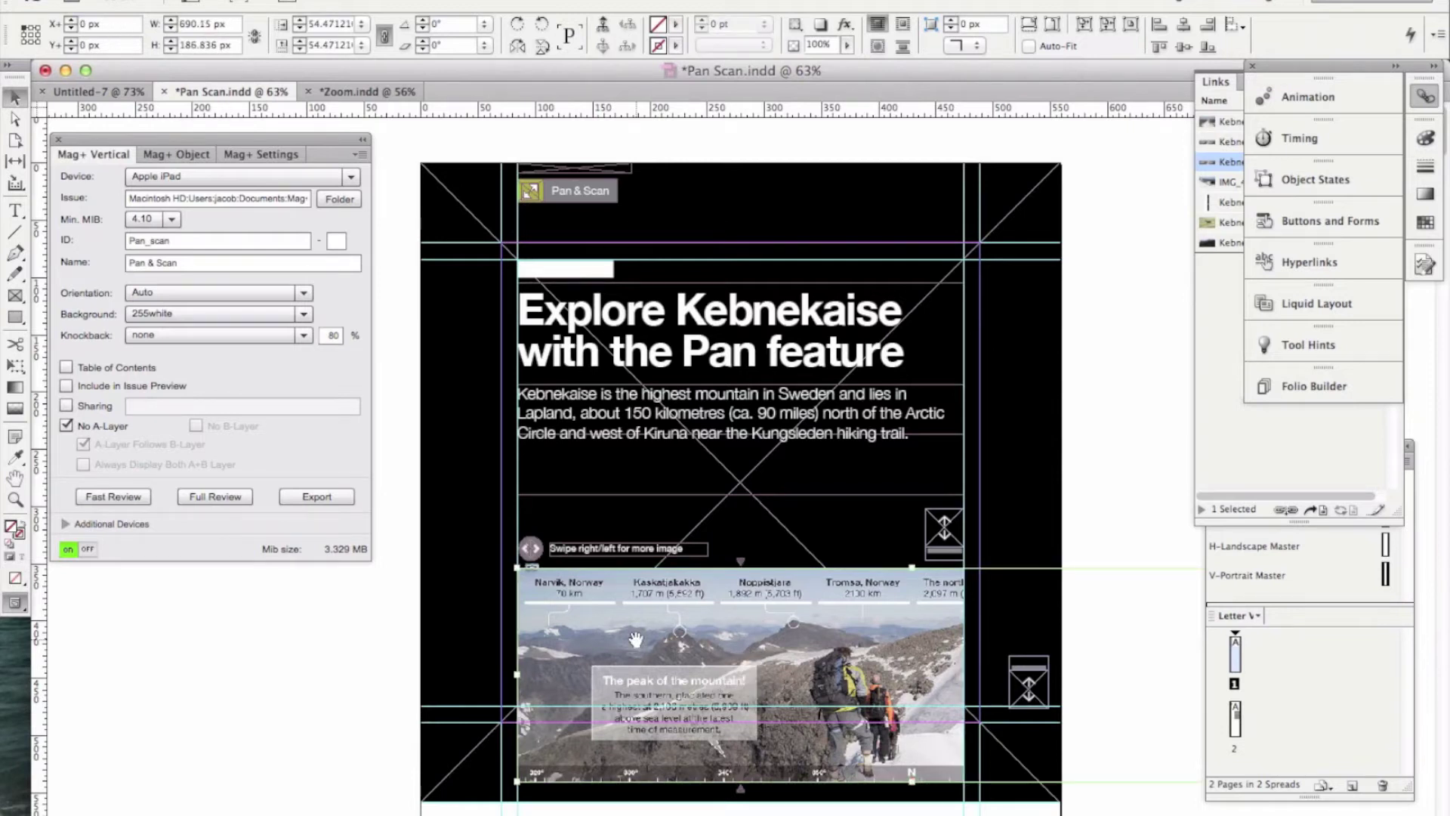
{"action": "left_click_drag", "start_coordinate": [637, 640], "coordinate": [519, 637]}
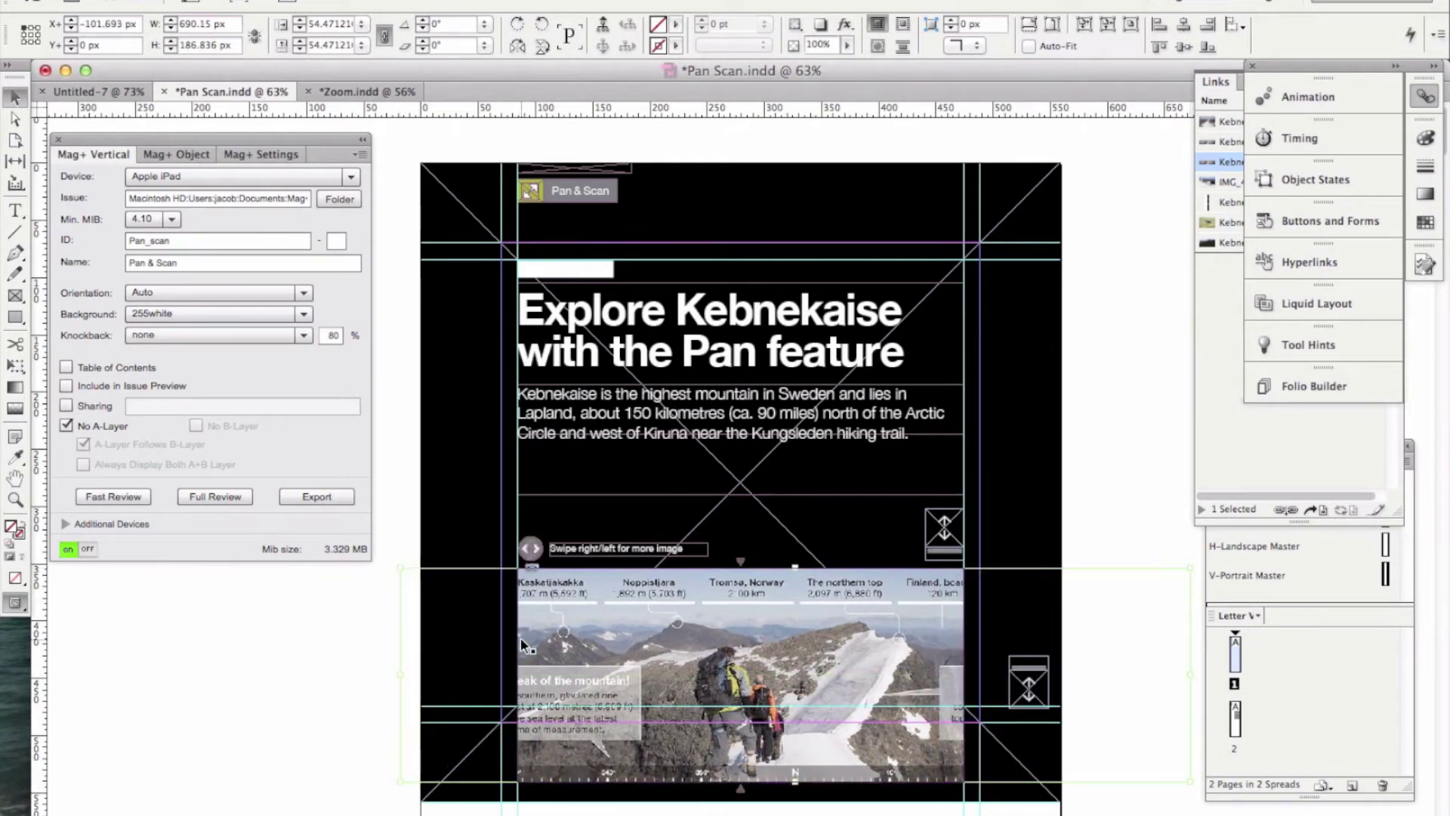
{"action": "left_click", "coordinate": [187, 156]}
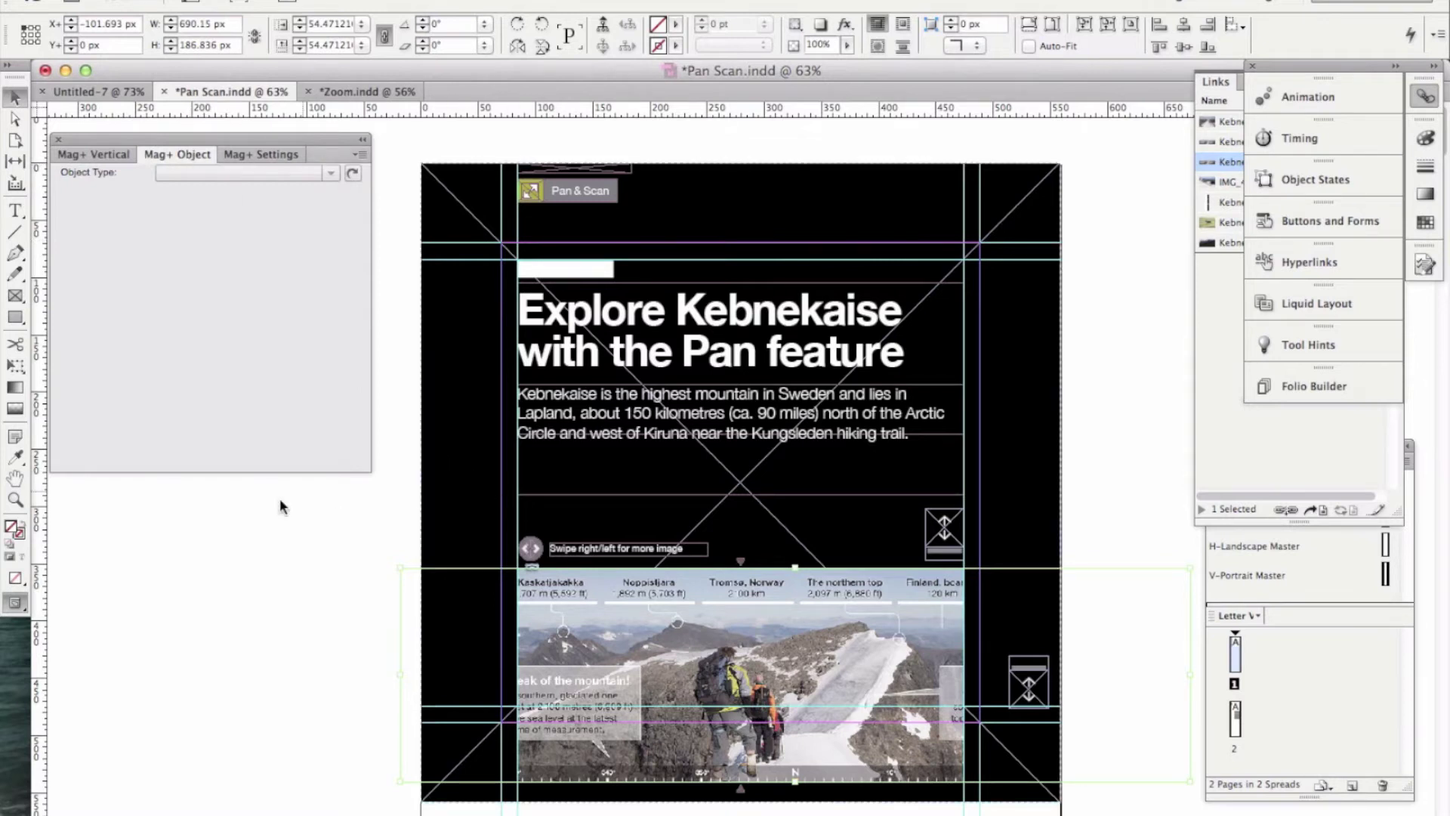
{"action": "left_click", "coordinate": [262, 566]}
{"action": "left_click", "coordinate": [672, 632]}
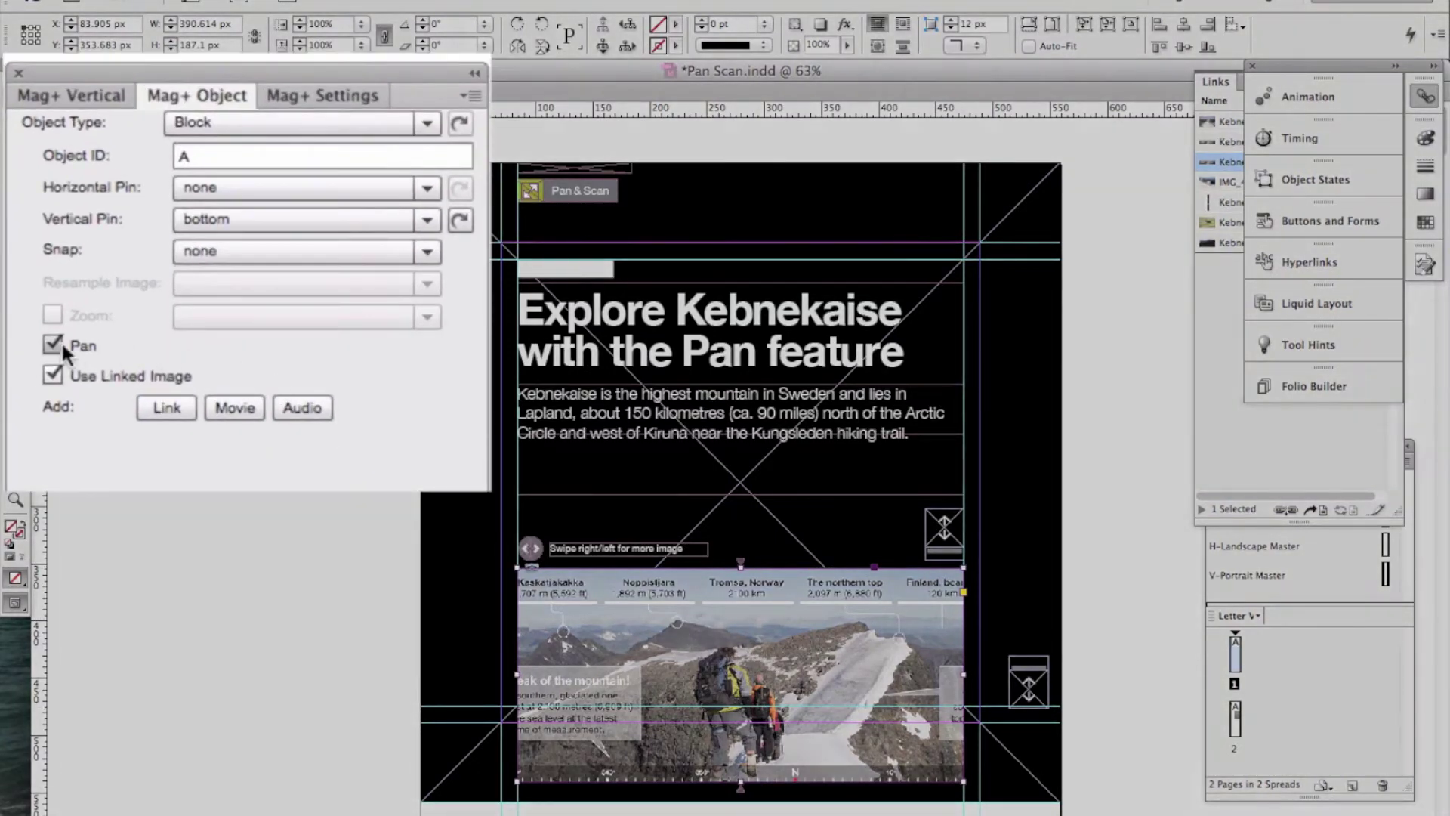
{"action": "left_click", "coordinate": [52, 344]}
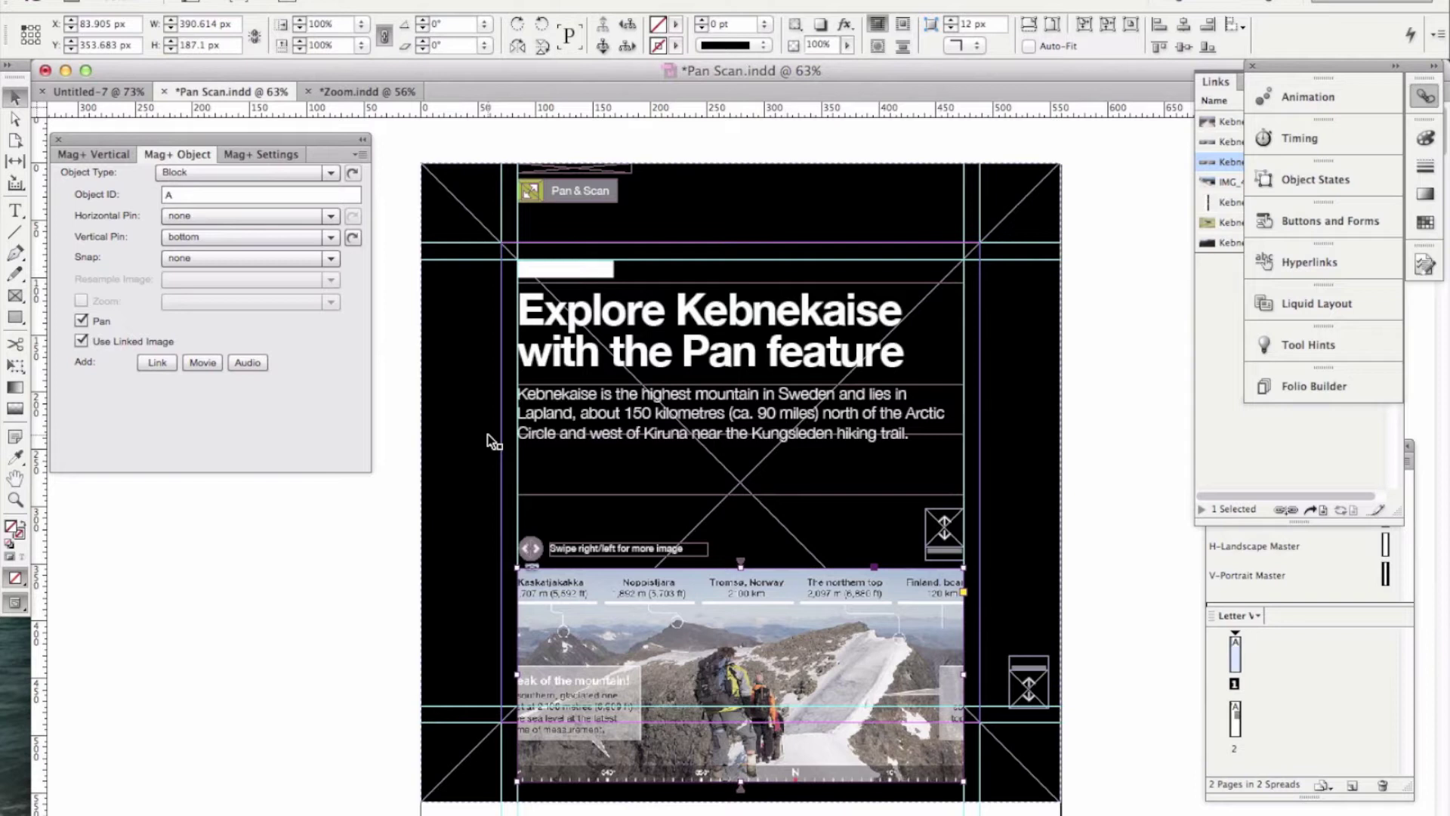
Draw a tall narrow text frame on the Untitled-7 page
{"action": "left_click", "coordinate": [81, 92]}
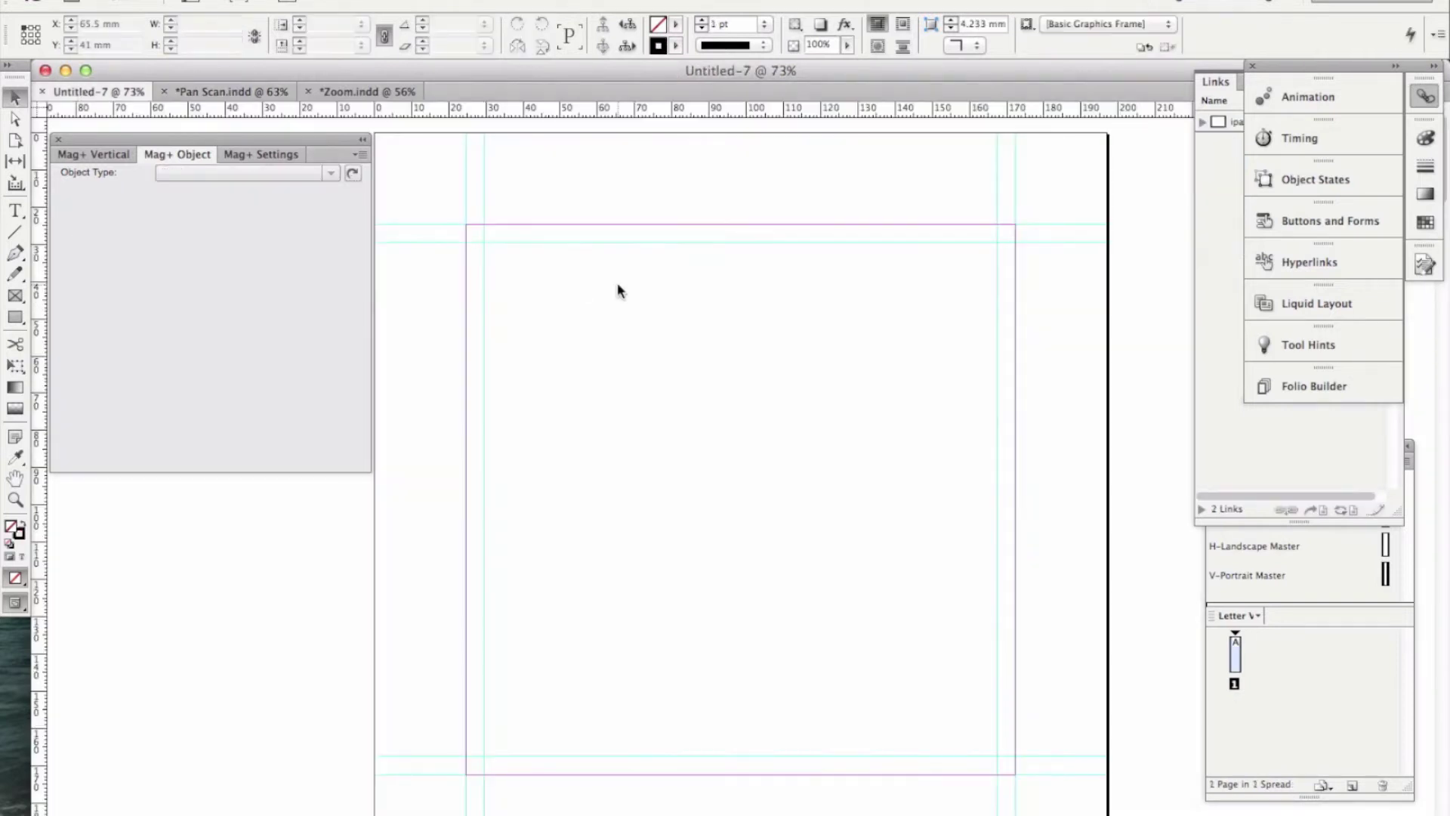
{"action": "left_click", "coordinate": [15, 211]}
{"action": "left_click_drag", "start_coordinate": [741, 280], "coordinate": [936, 792]}
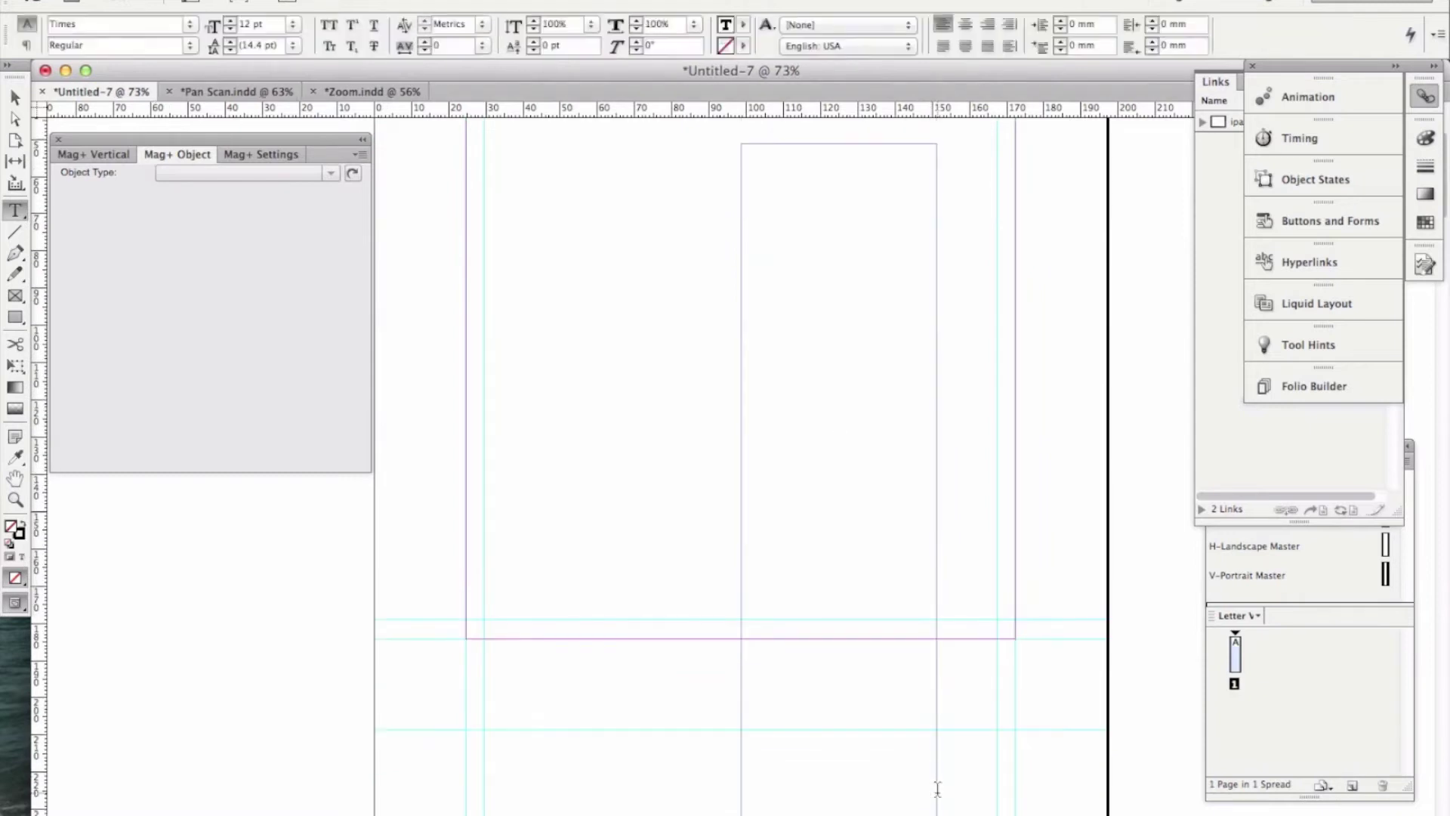
{"action": "scroll", "coordinate": [918, 662], "scroll_direction": "up", "scroll_amount": 3}
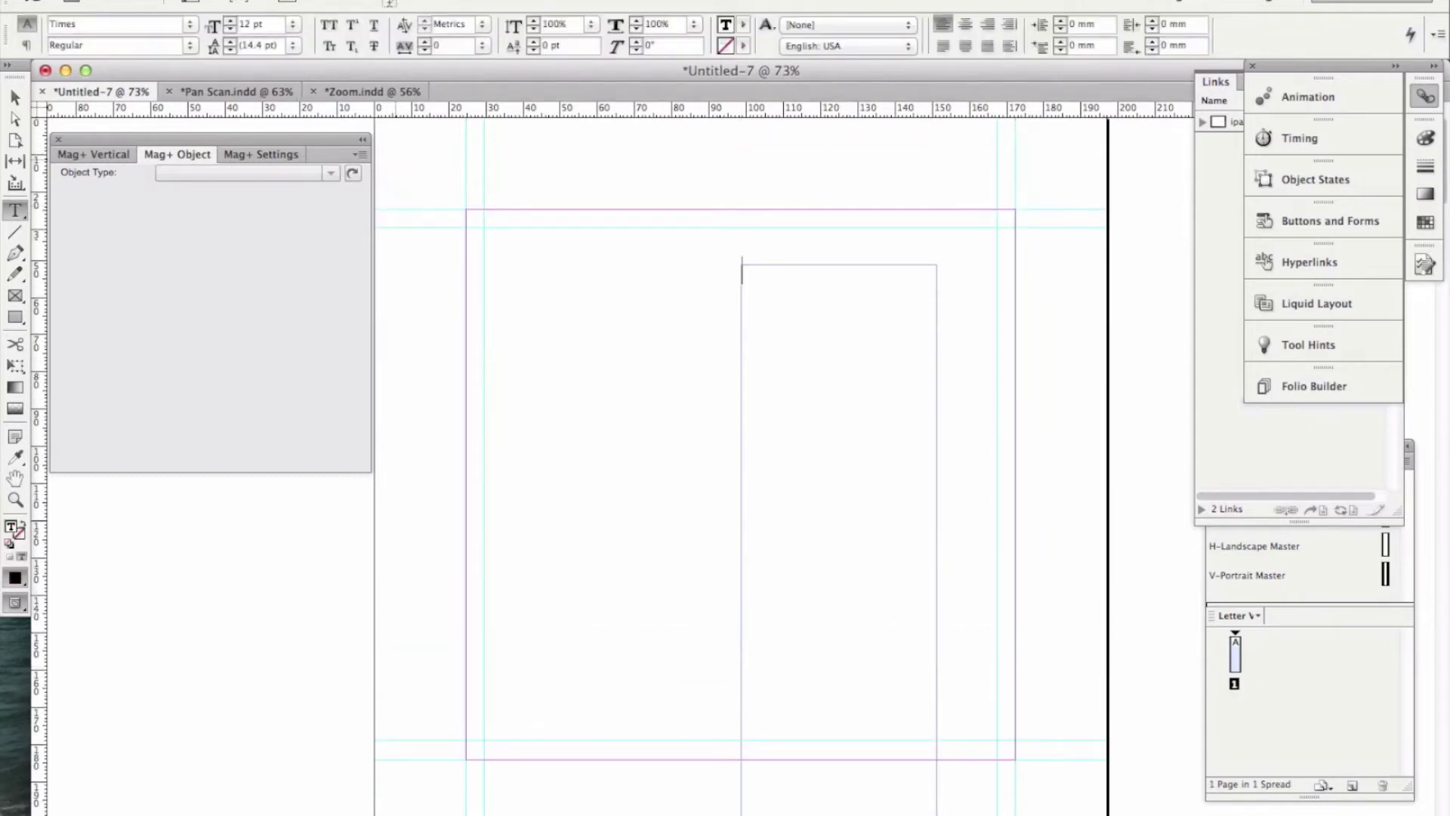
Fill the new frame with placeholder text and select the line 'voluptas doluptam fugit,'
{"action": "left_click", "coordinate": [389, 3]}
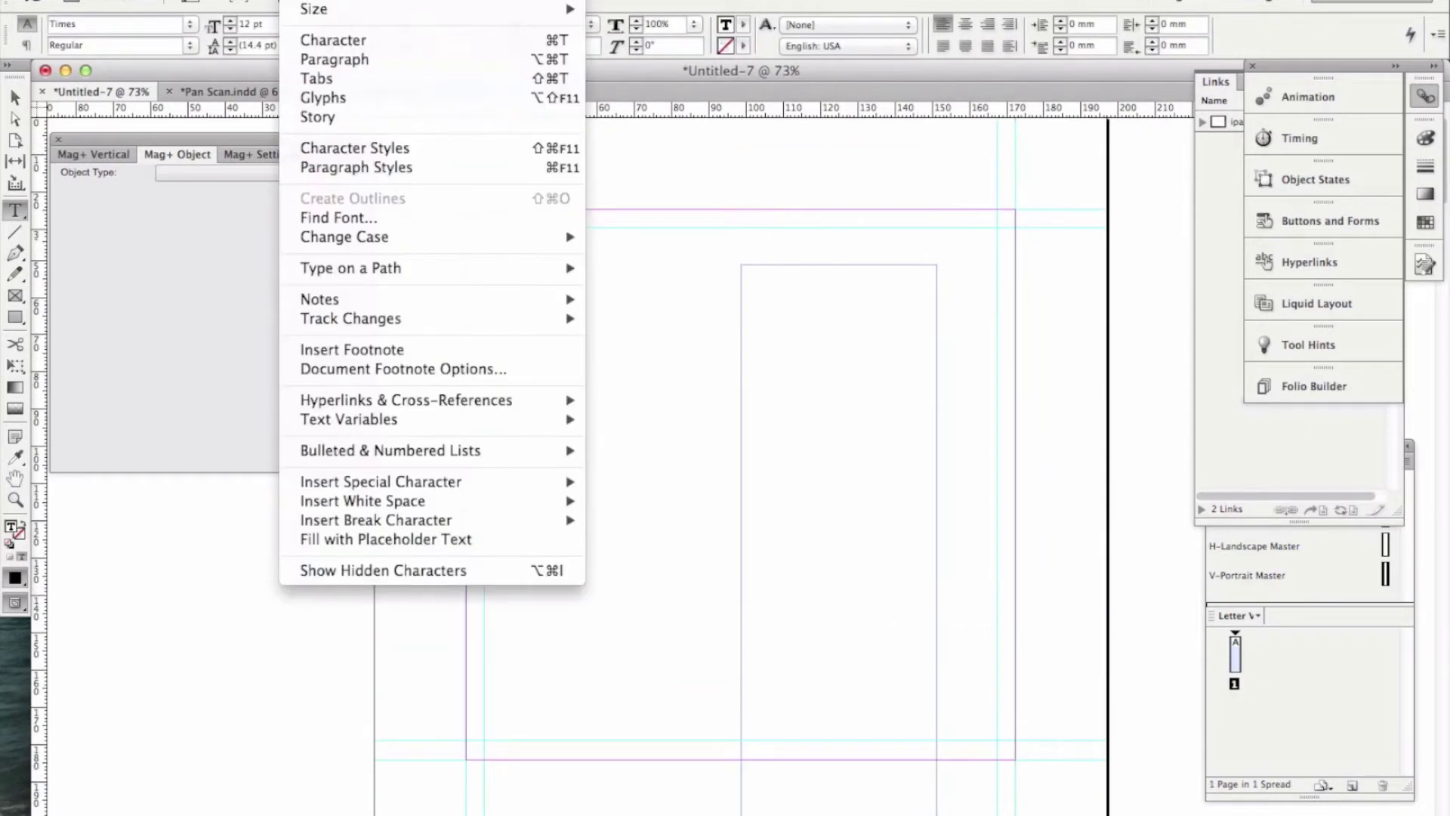
{"action": "left_click", "coordinate": [374, 538]}
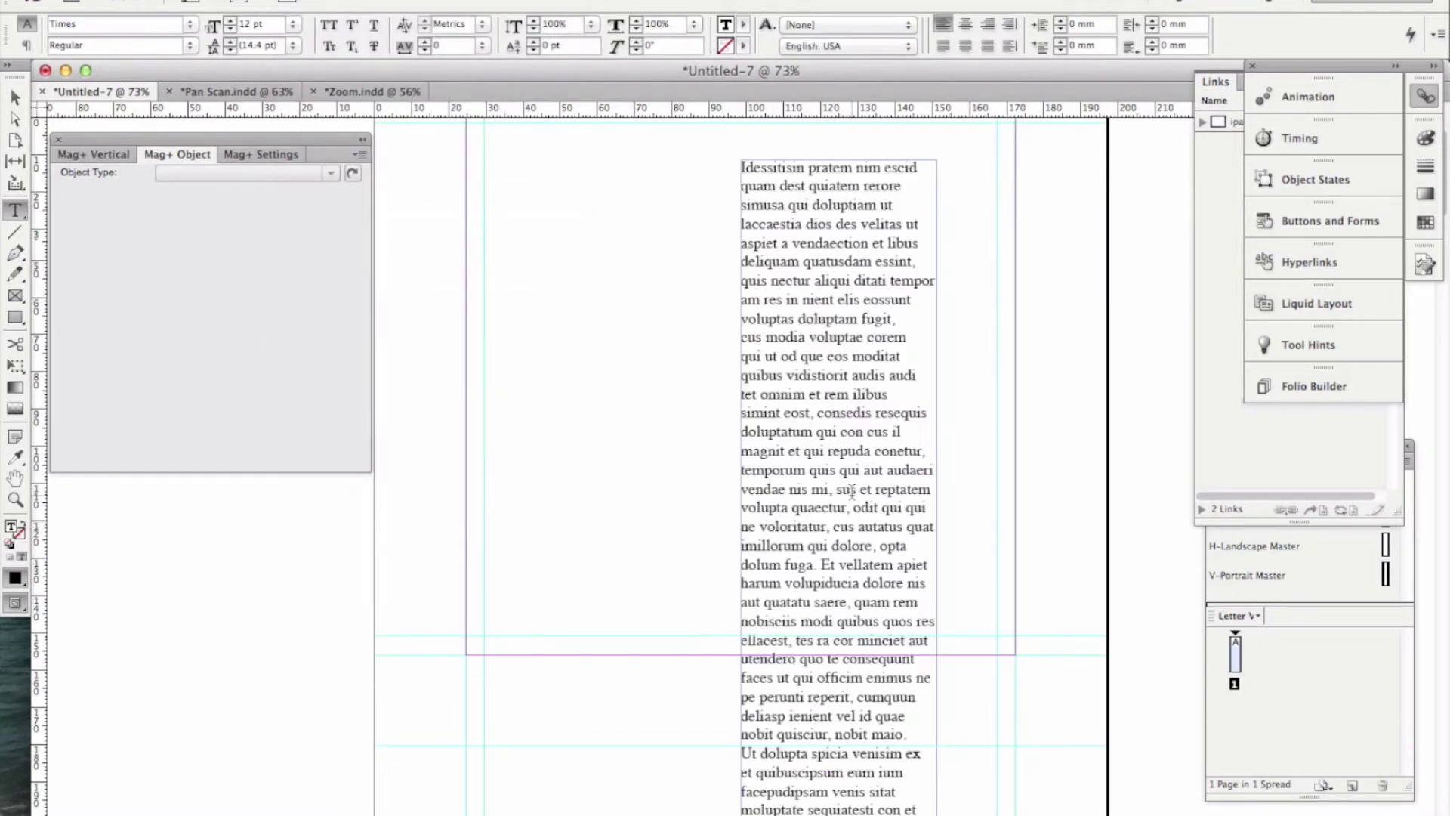
{"action": "left_click", "coordinate": [15, 97]}
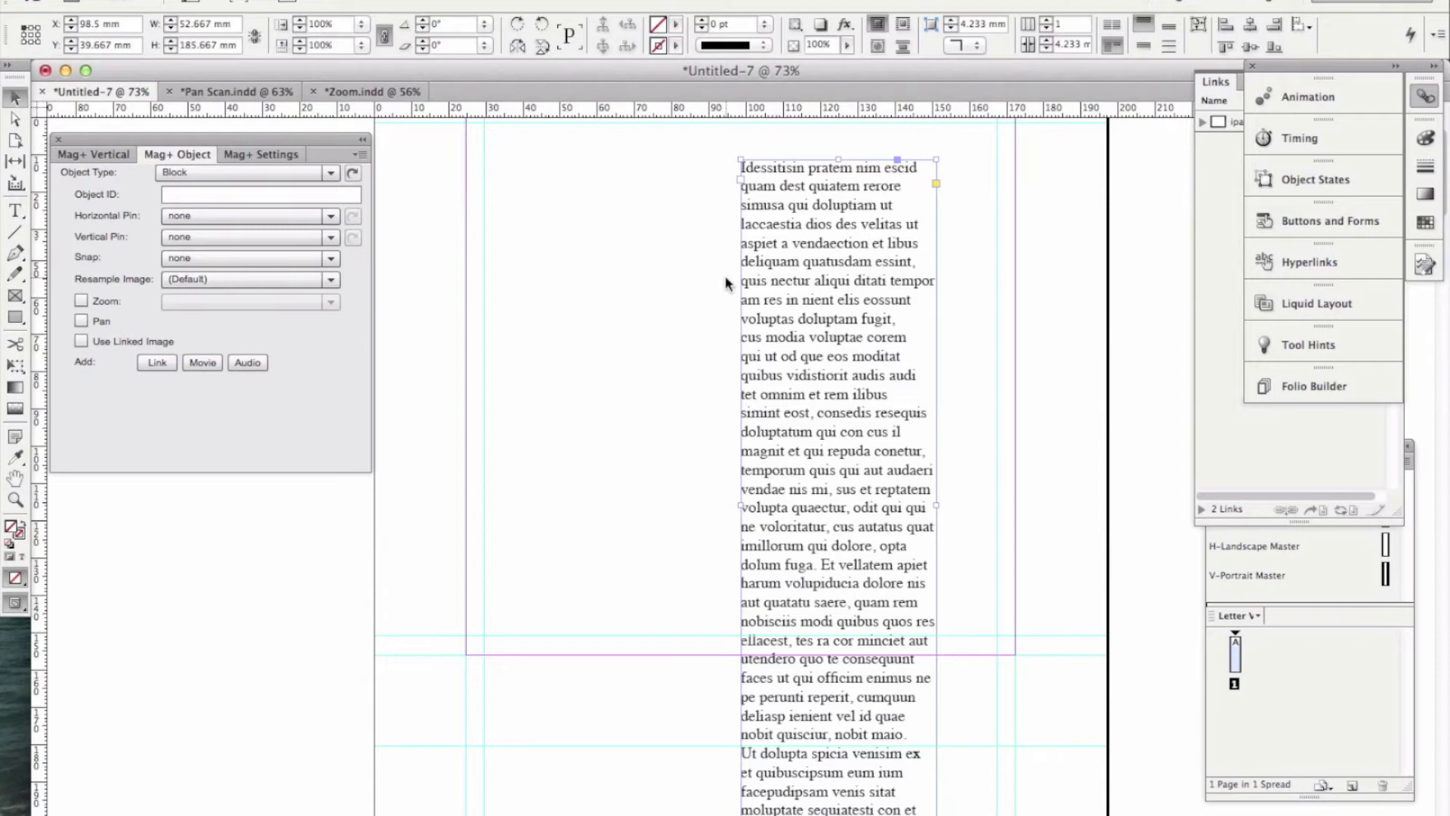
{"action": "triple_click", "coordinate": [856, 307]}
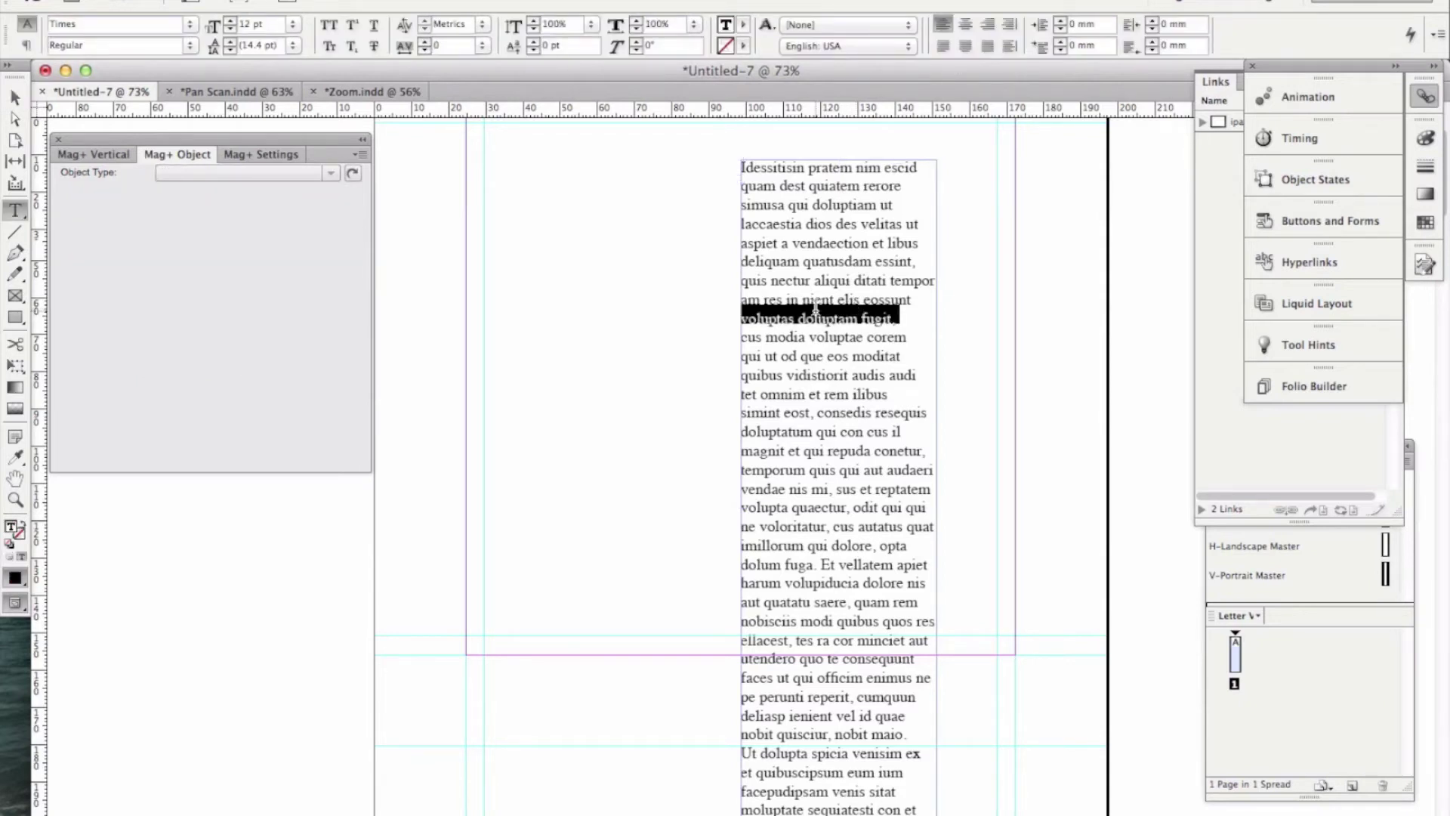
Copy the placeholder text frame as an object and switch to Photoshop
{"action": "left_click", "coordinate": [15, 97]}
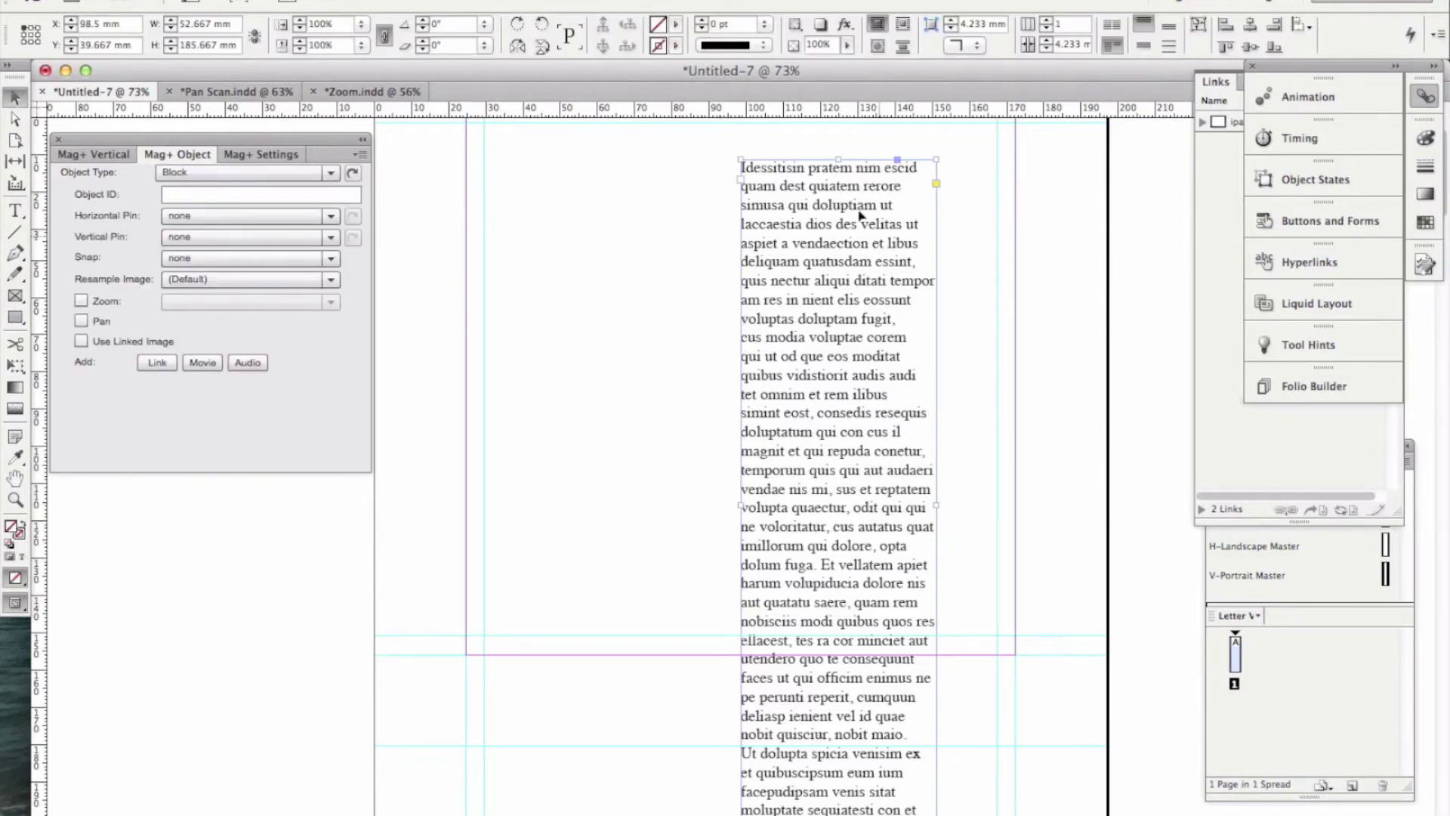
{"action": "left_click", "coordinate": [189, 0]}
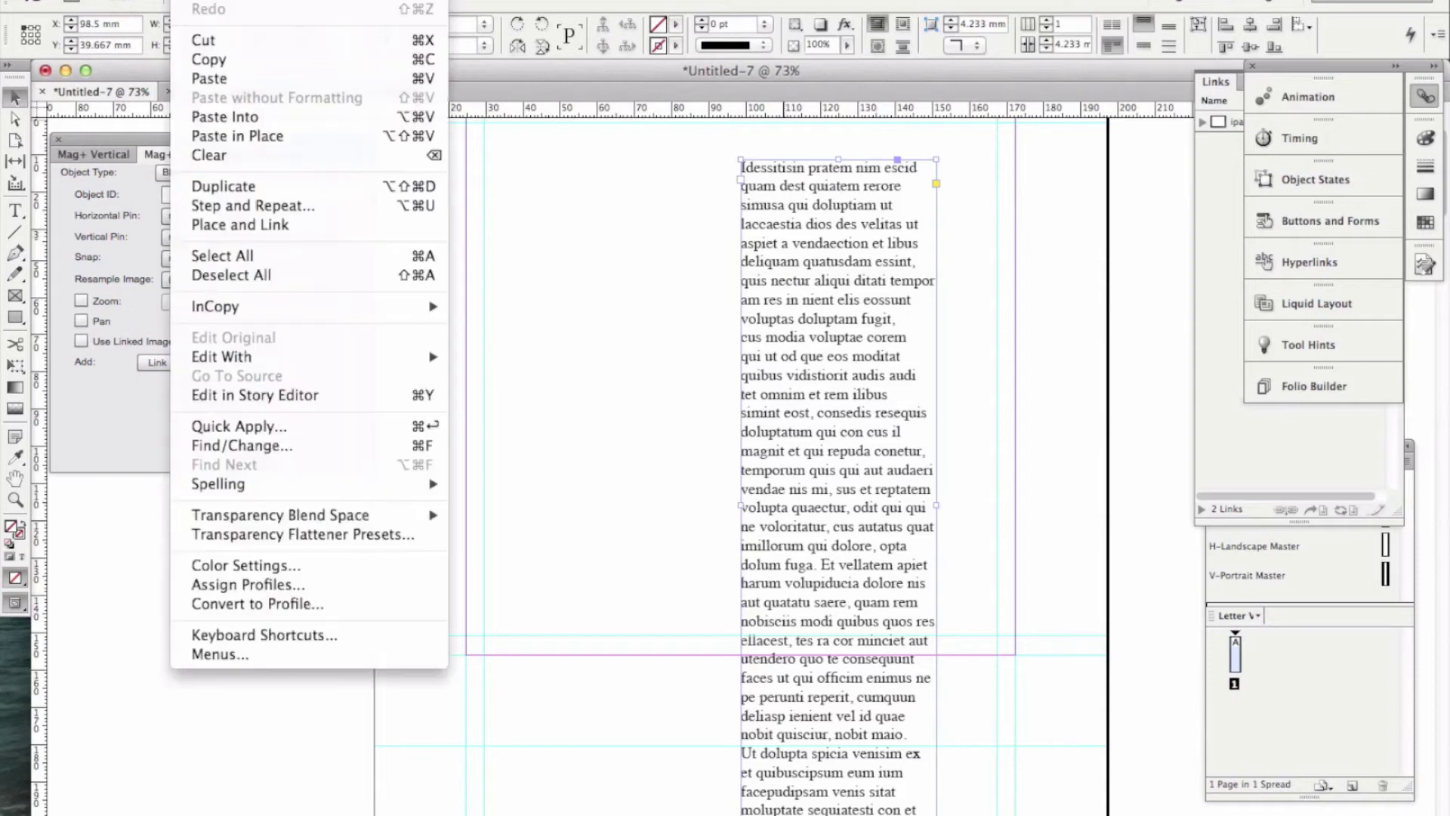
{"action": "left_click", "coordinate": [217, 59]}
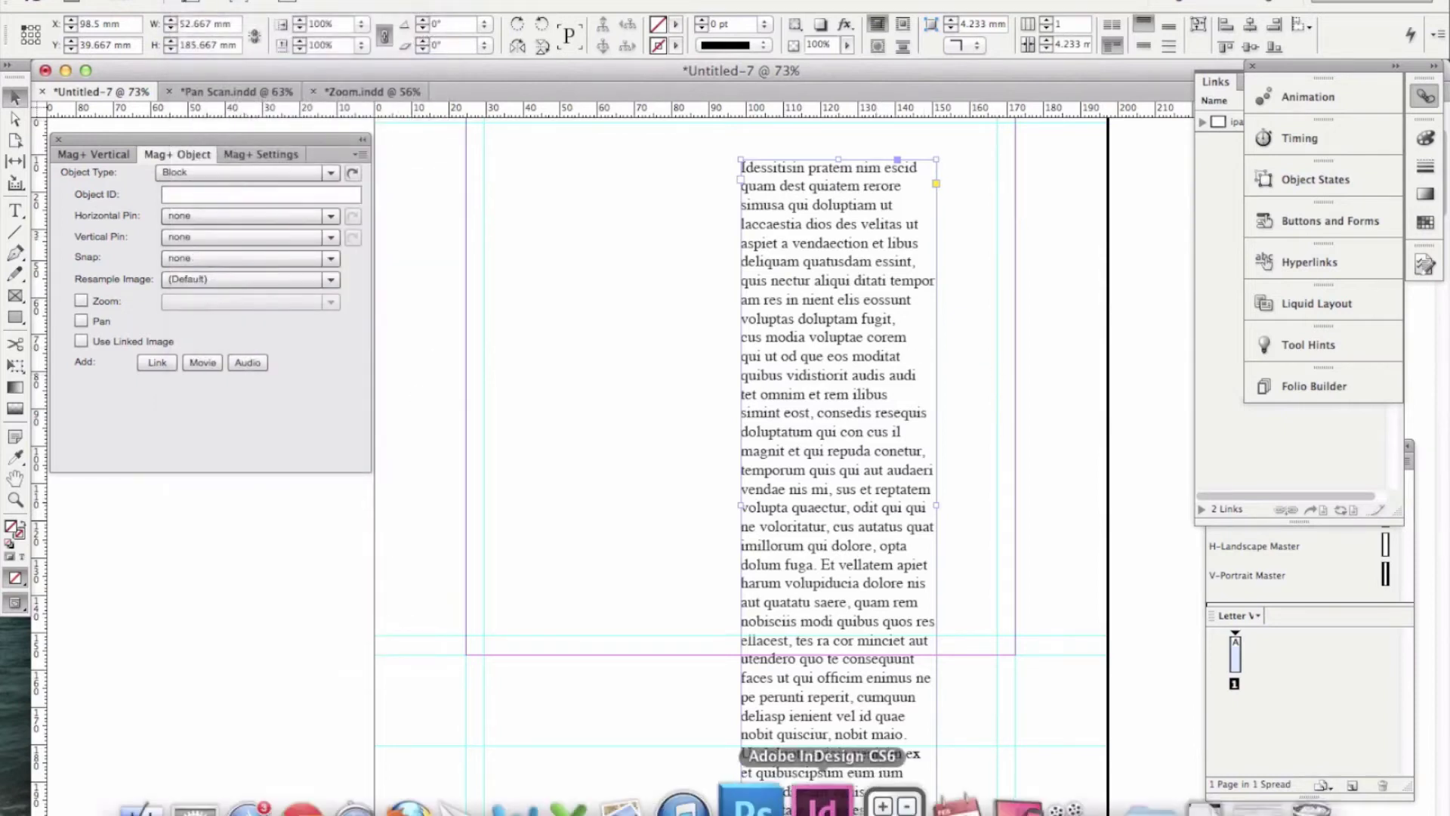
{"action": "left_click", "coordinate": [744, 805]}
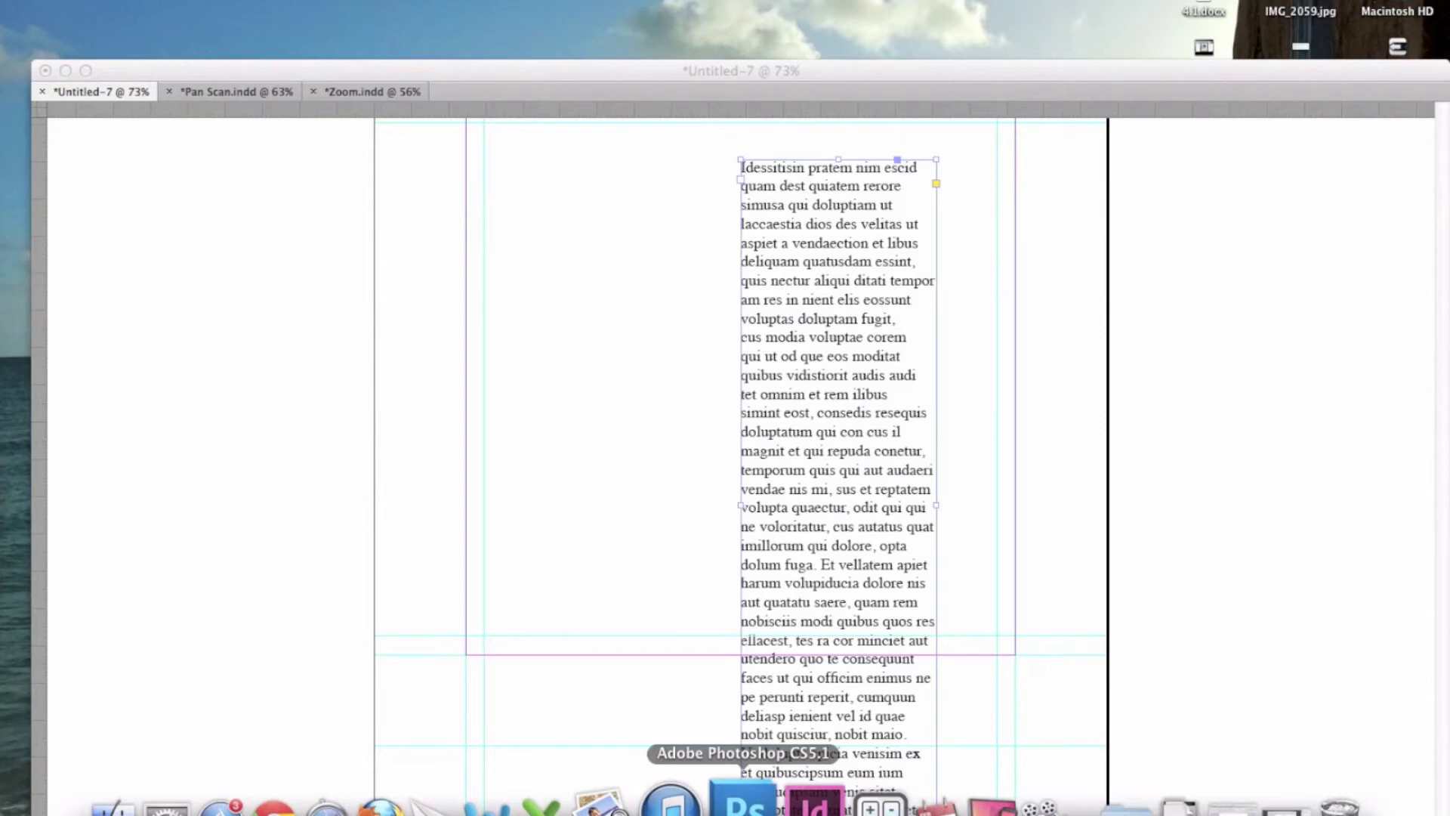
Create a 329 by 981 px document from the clipboard and paste the text column into it
{"action": "left_click", "coordinate": [166, 0]}
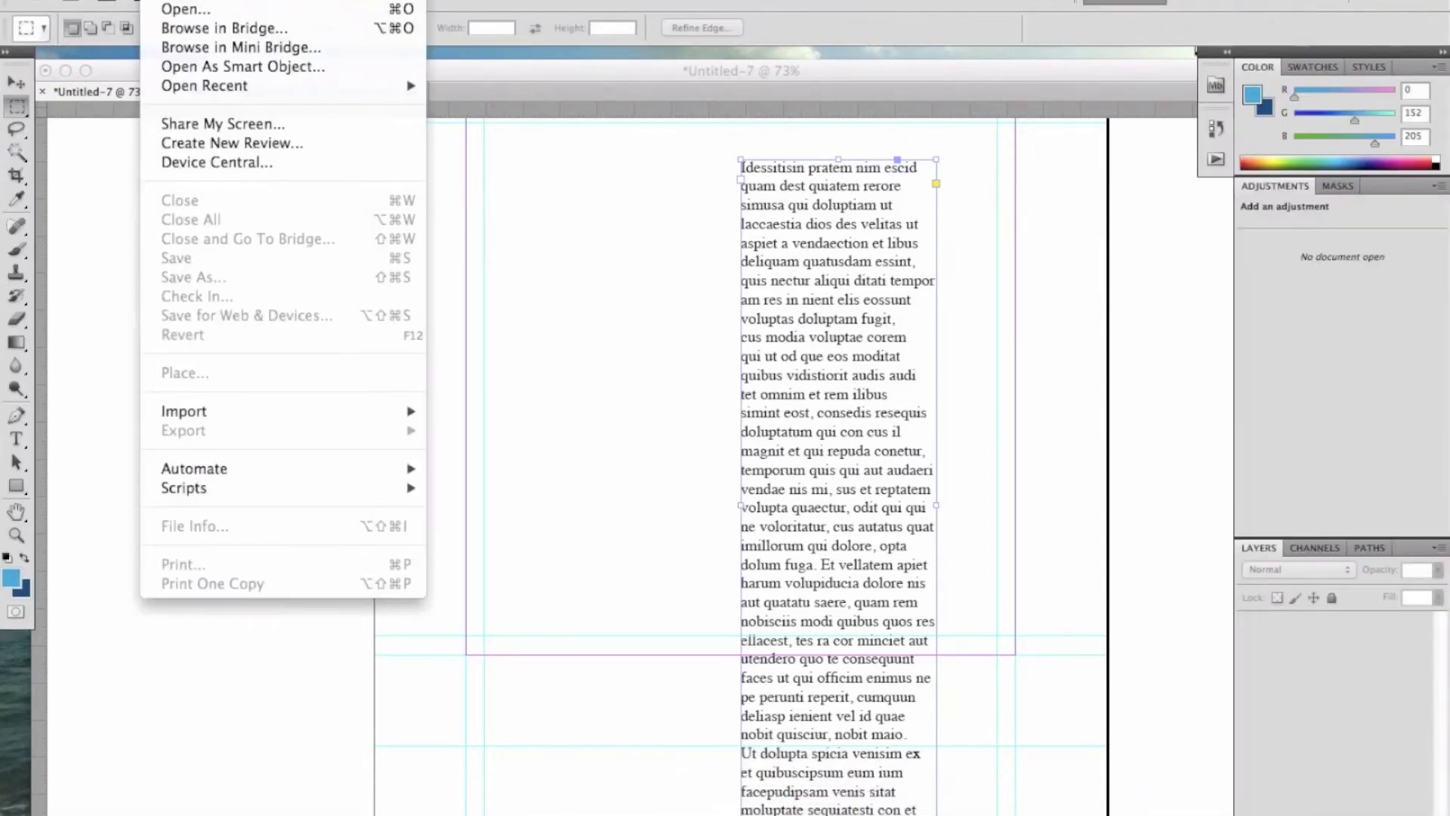
{"action": "left_click", "coordinate": [173, 2]}
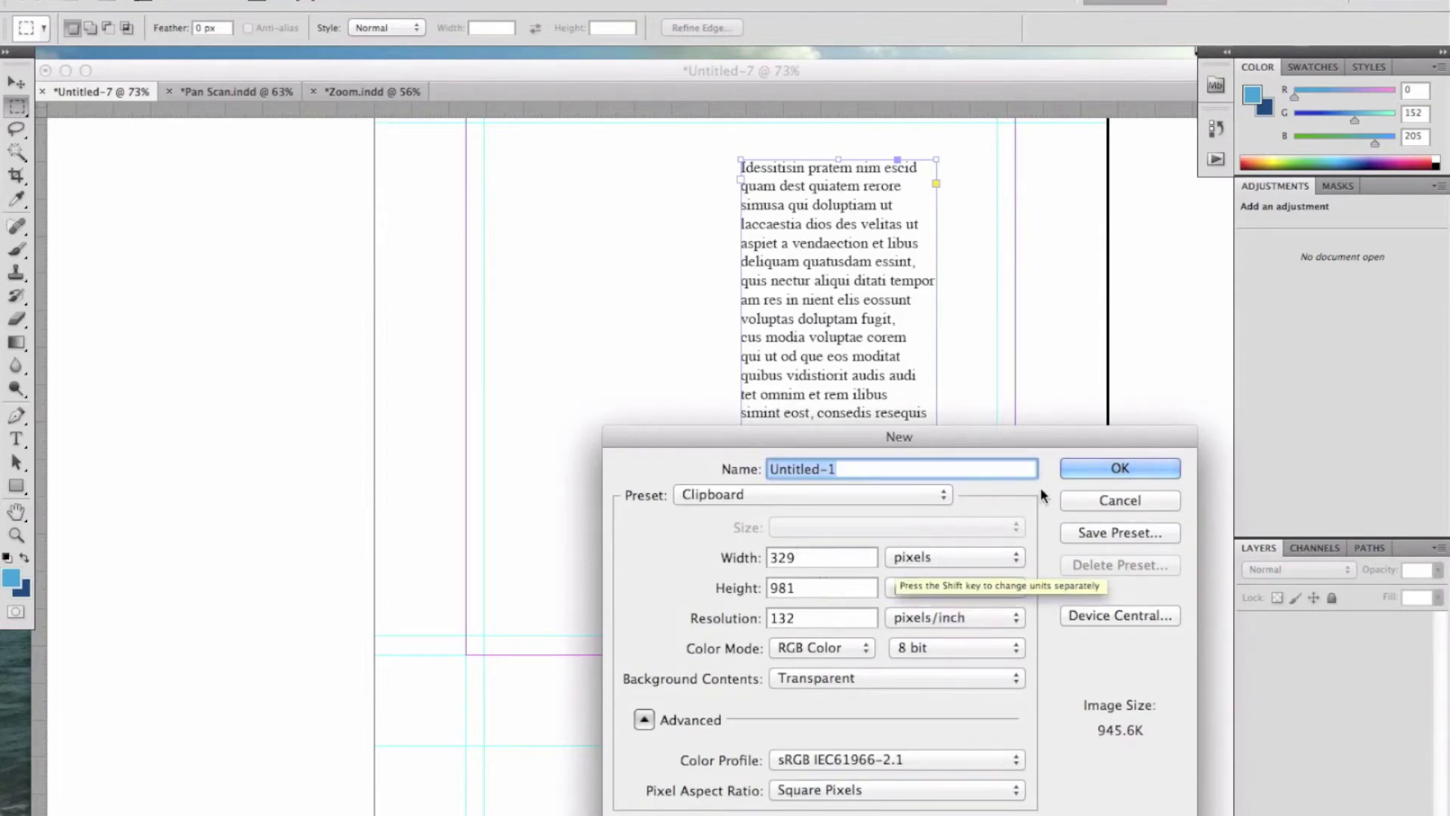
{"action": "left_click", "coordinate": [1099, 470]}
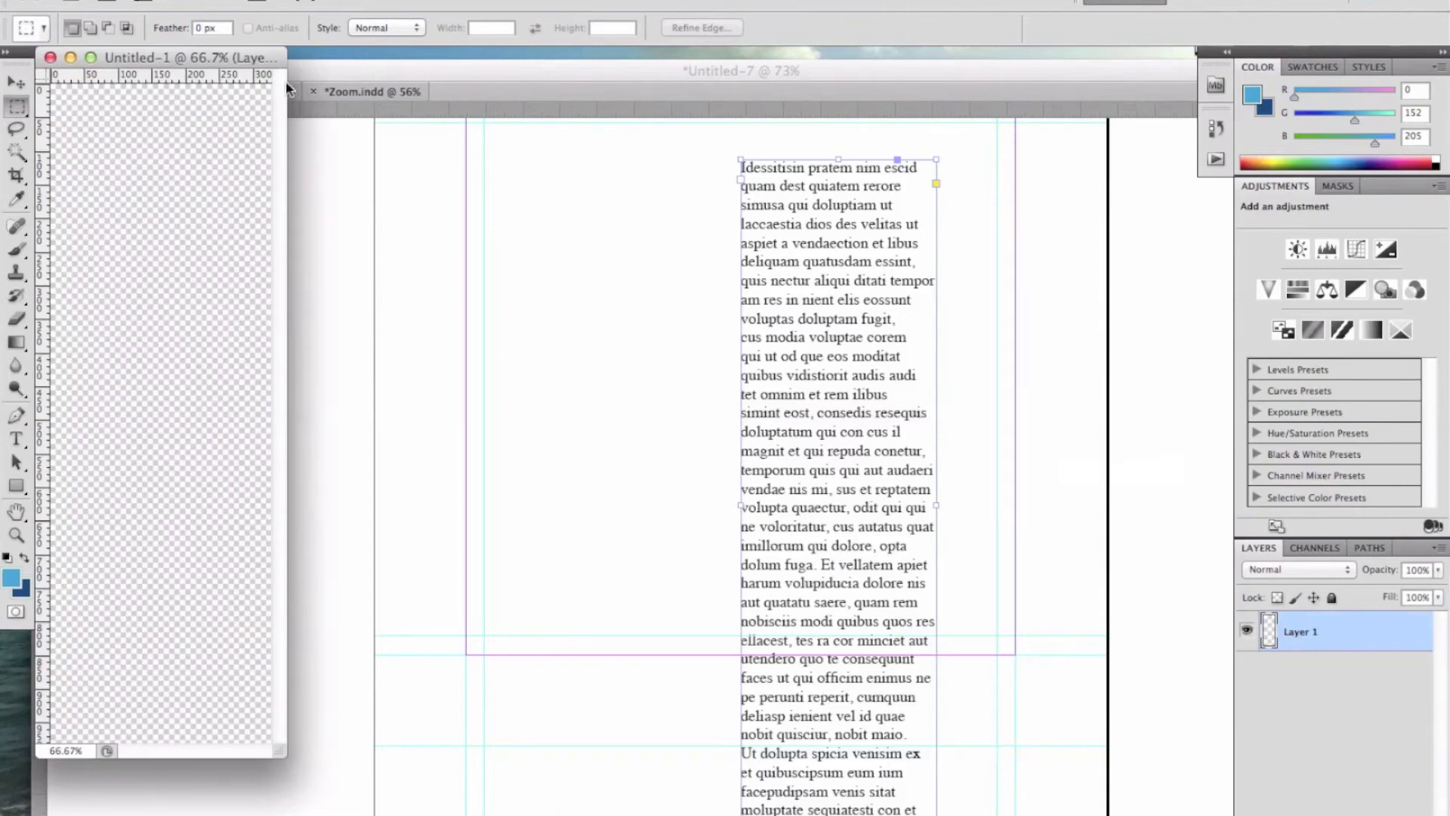
{"action": "left_click", "coordinate": [198, 0]}
{"action": "left_click", "coordinate": [246, 159]}
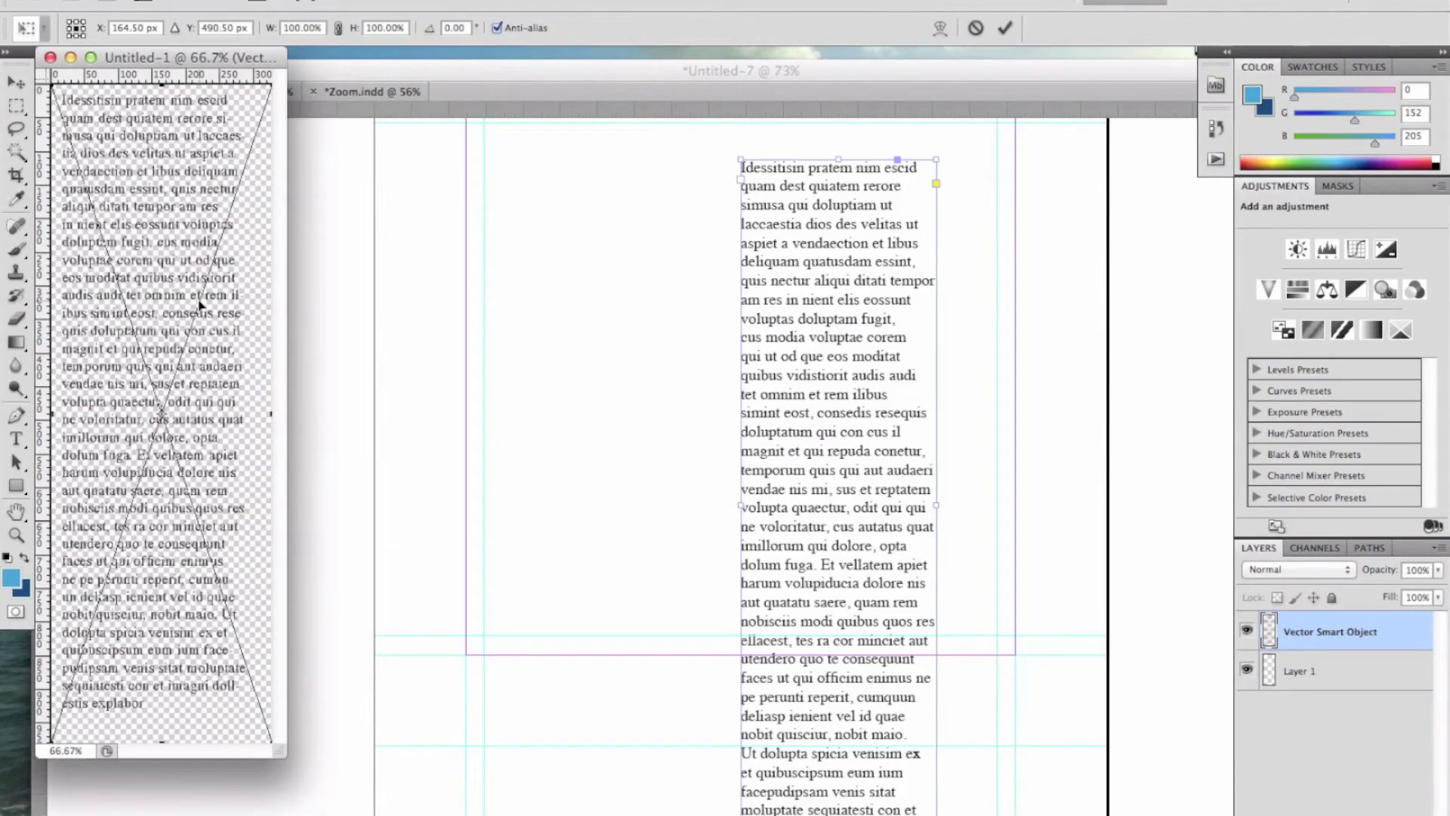
{"action": "key", "text": "Return"}
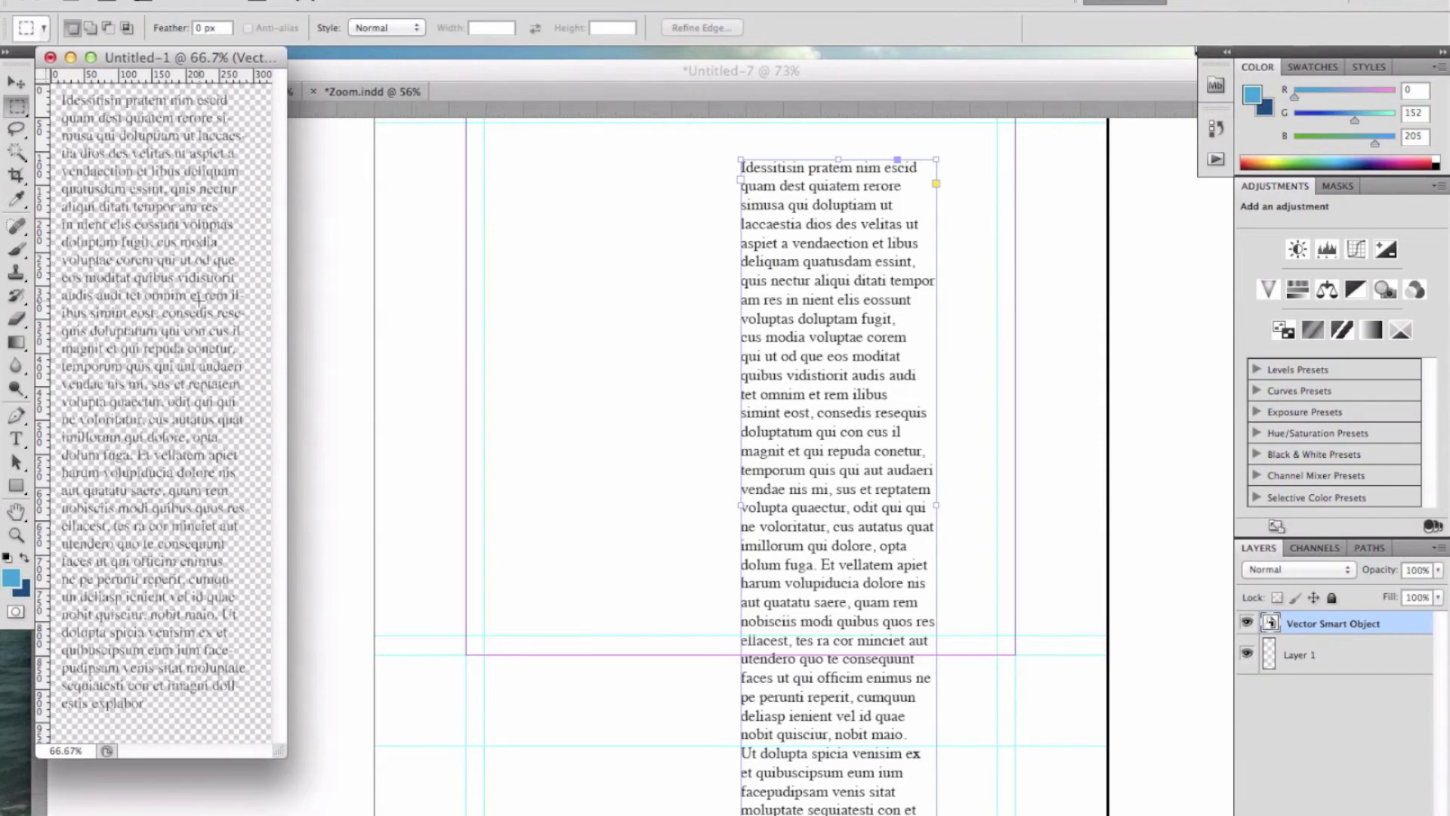
Save the image as Text.png in PNG format with default PNG options
{"action": "key", "text": "super+s"}
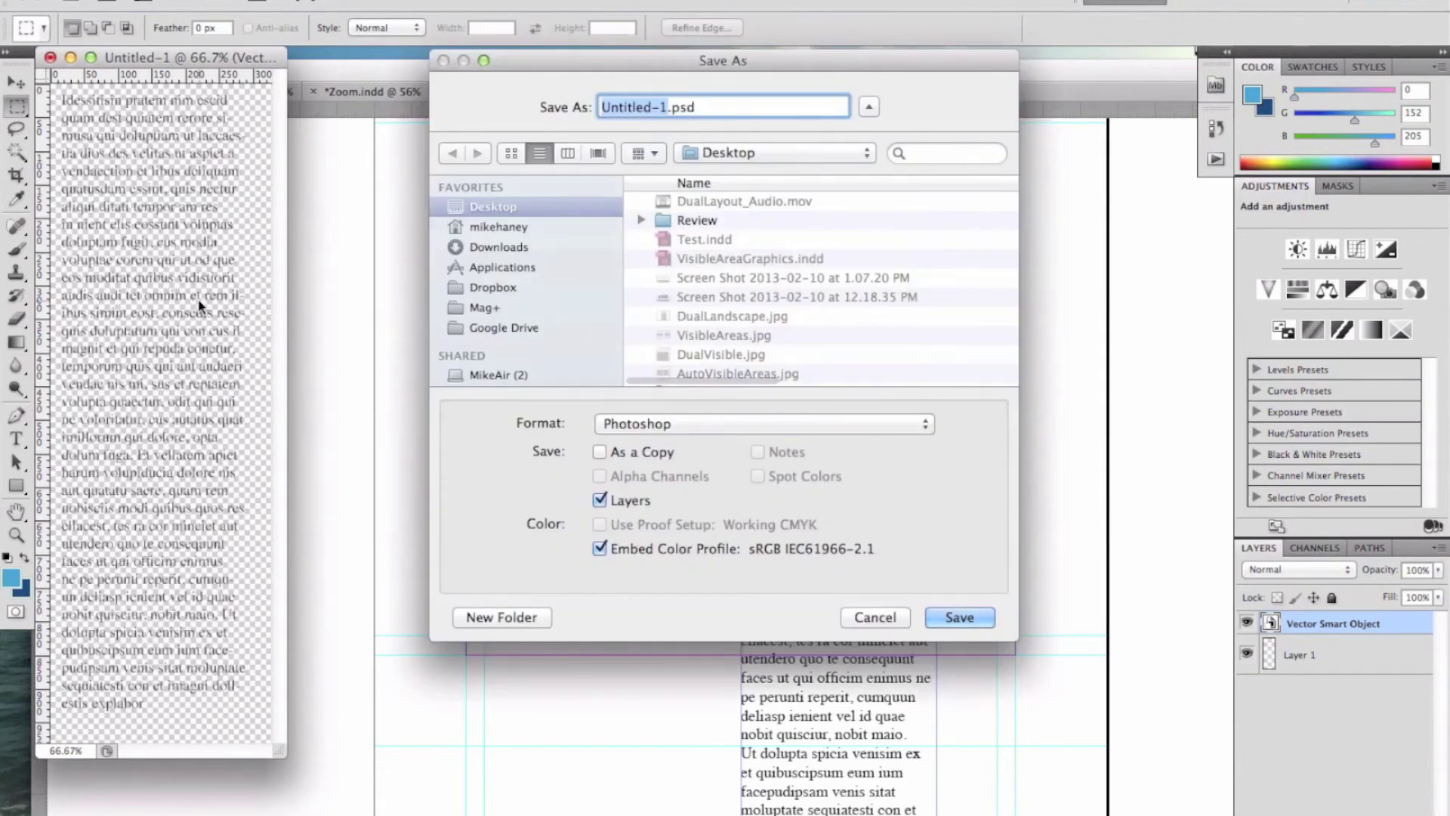
{"action": "type", "text": "Text"}
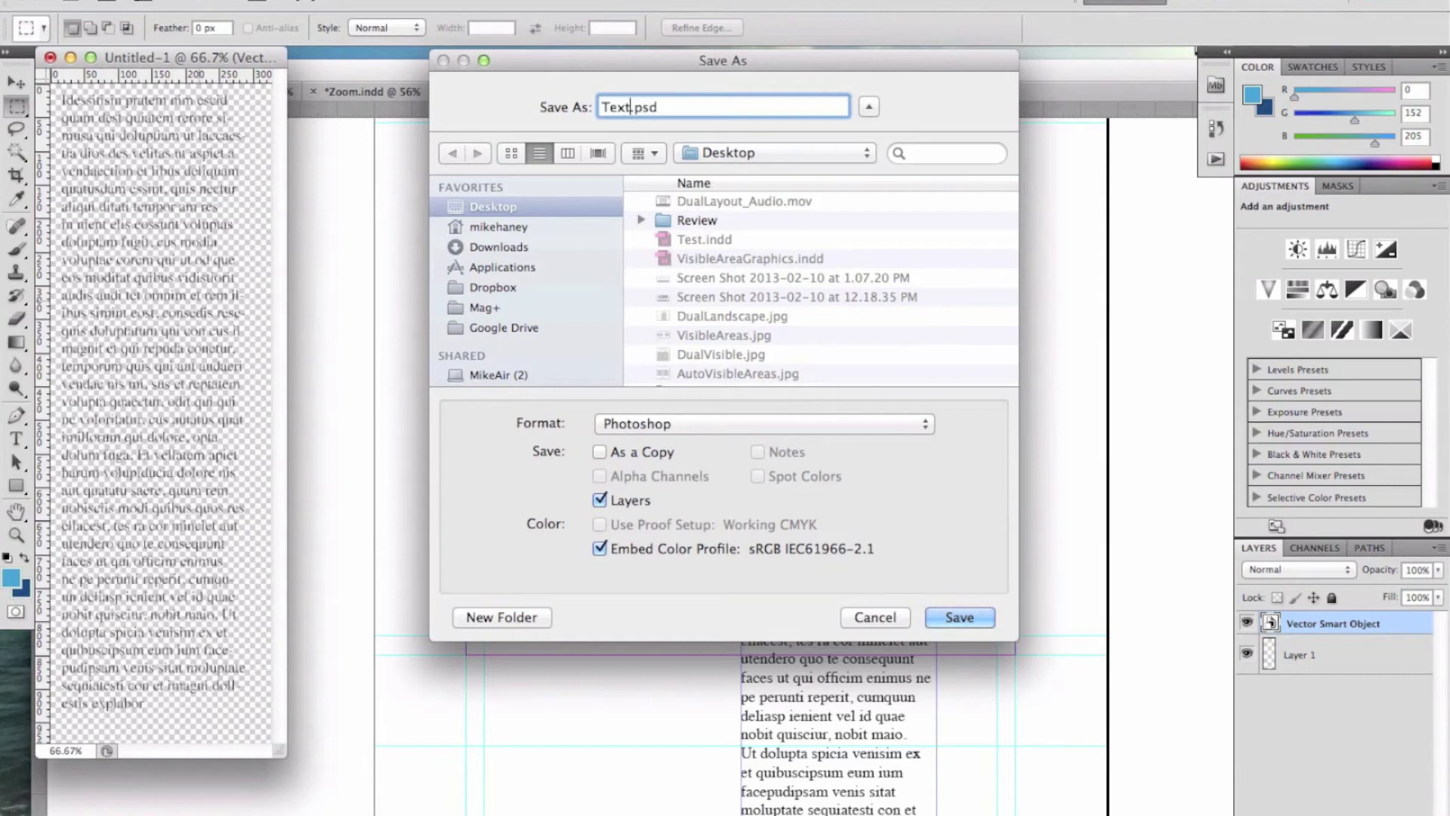
{"action": "left_click", "coordinate": [701, 428]}
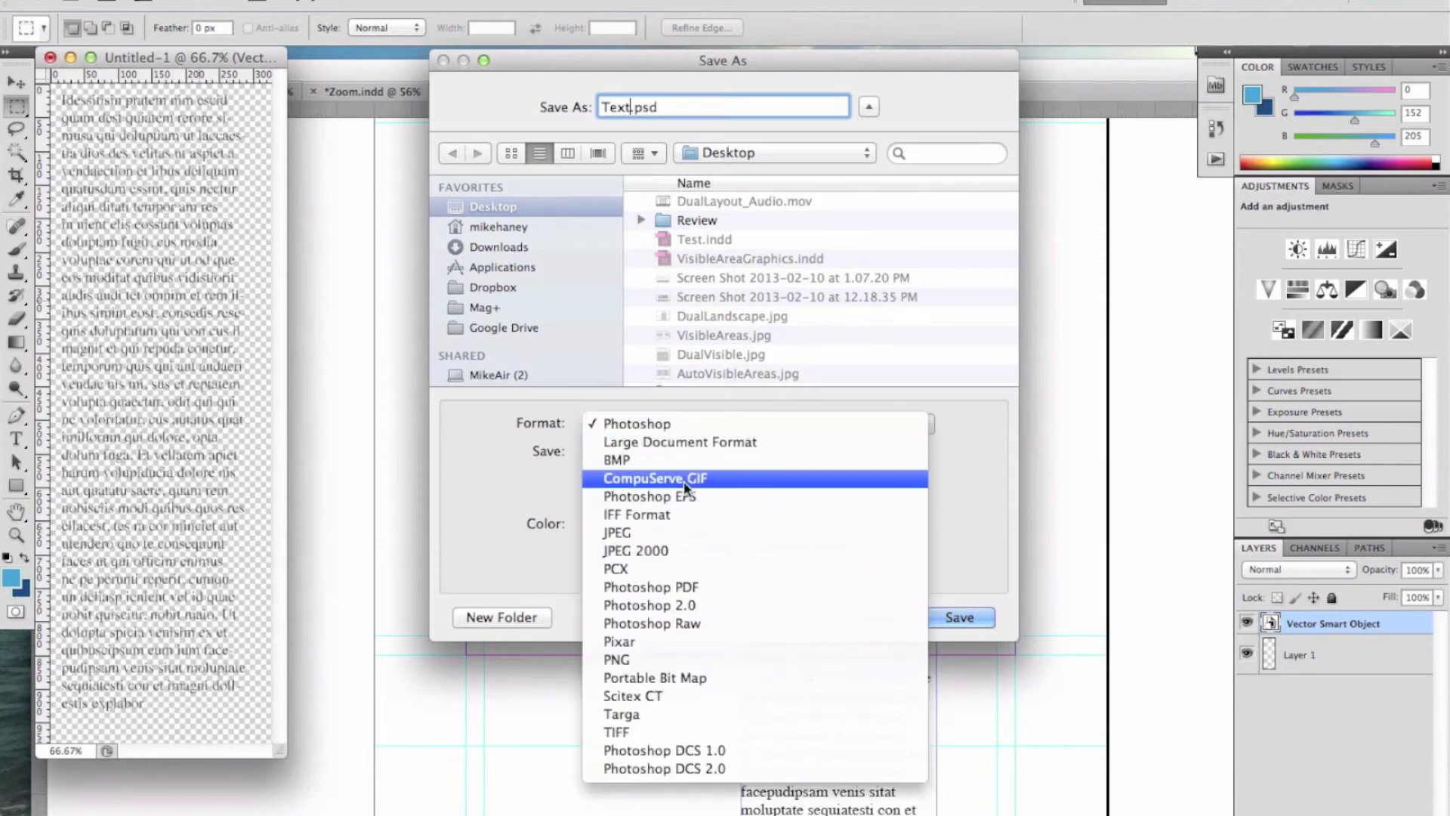
{"action": "left_click", "coordinate": [679, 660]}
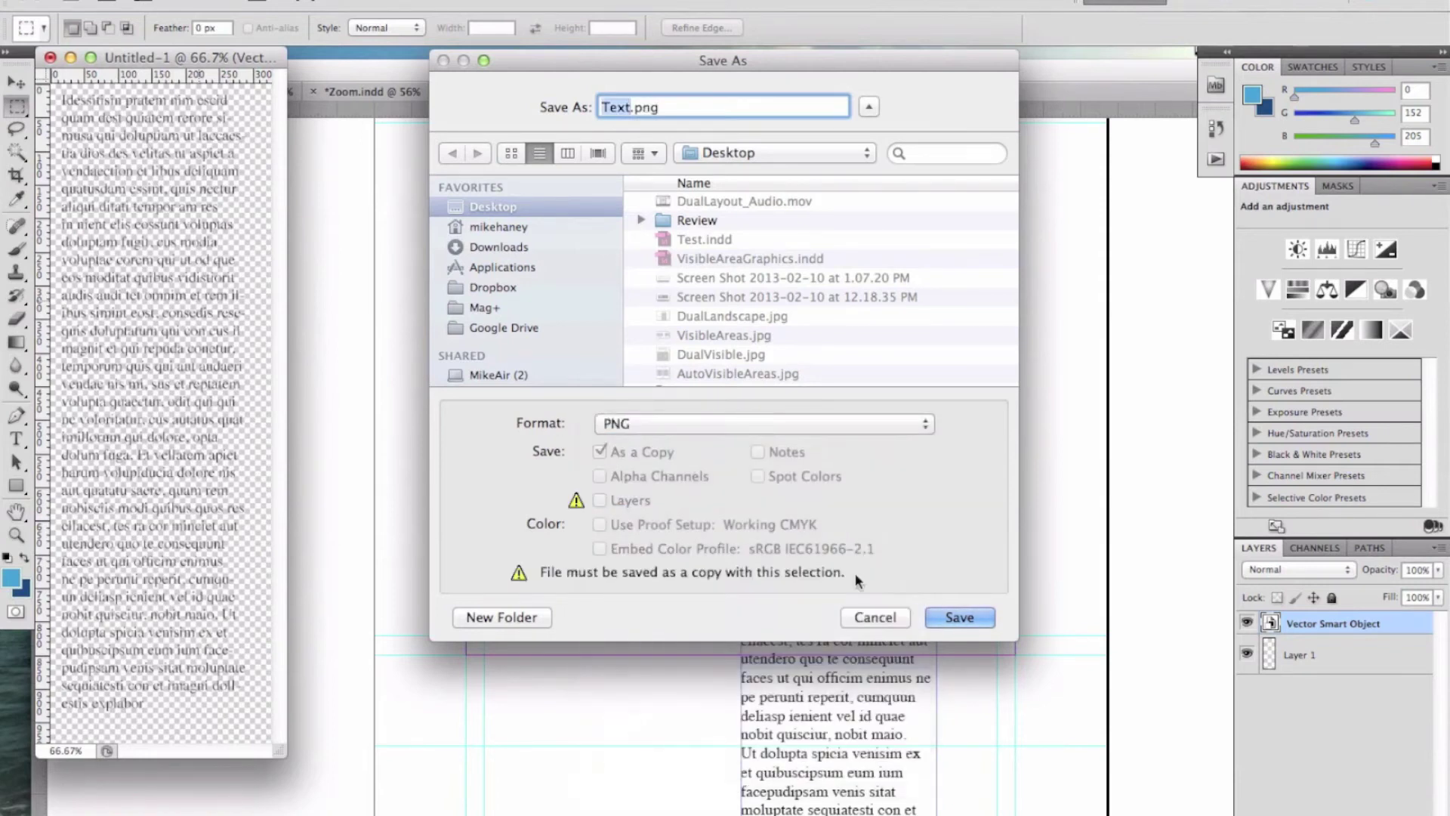
{"action": "left_click", "coordinate": [956, 616]}
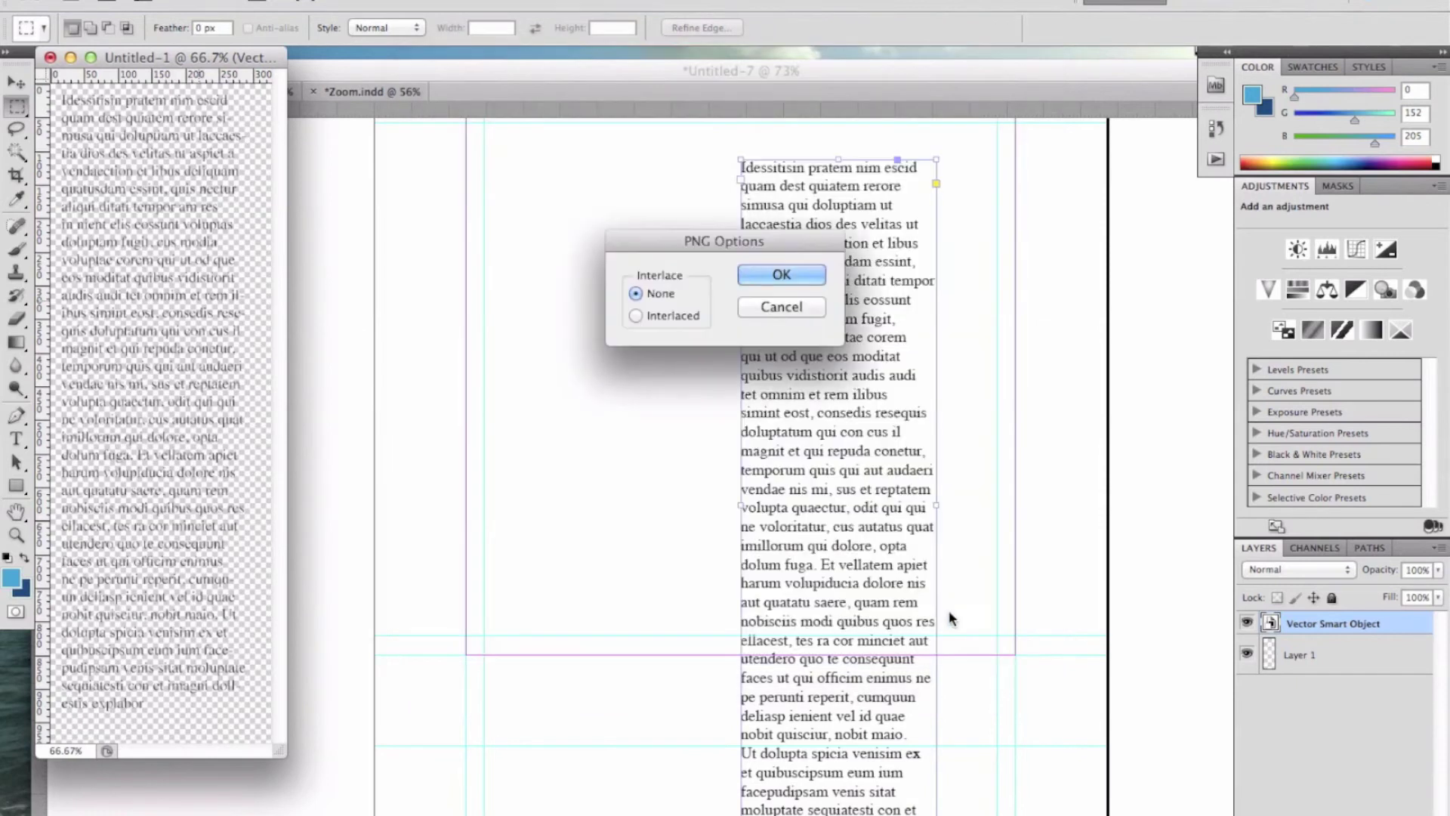
{"action": "left_click", "coordinate": [779, 275]}
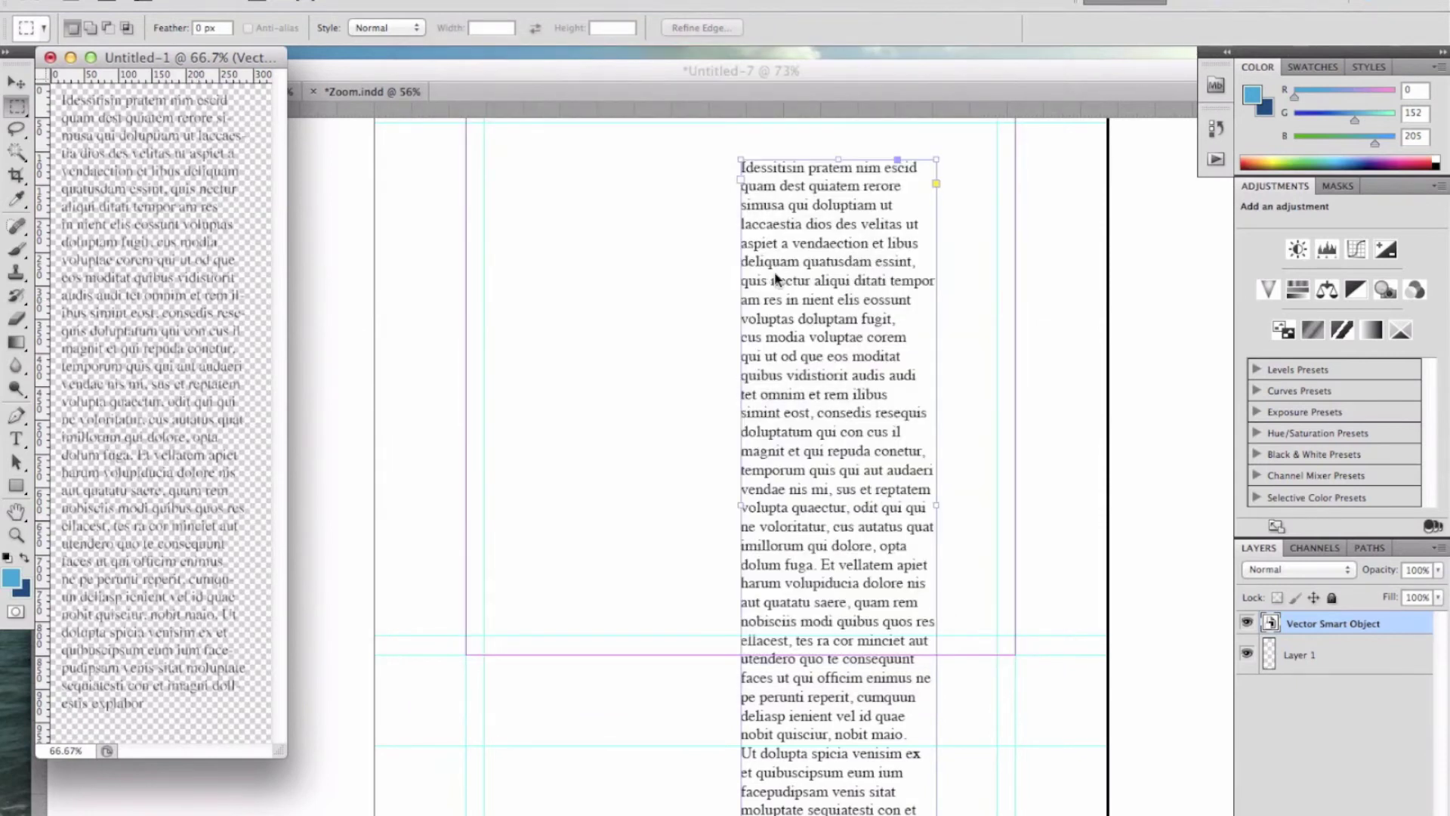
Back in InDesign, draw a tall empty rectangle frame and move the text column to the right
{"action": "key", "text": "super+Tab"}
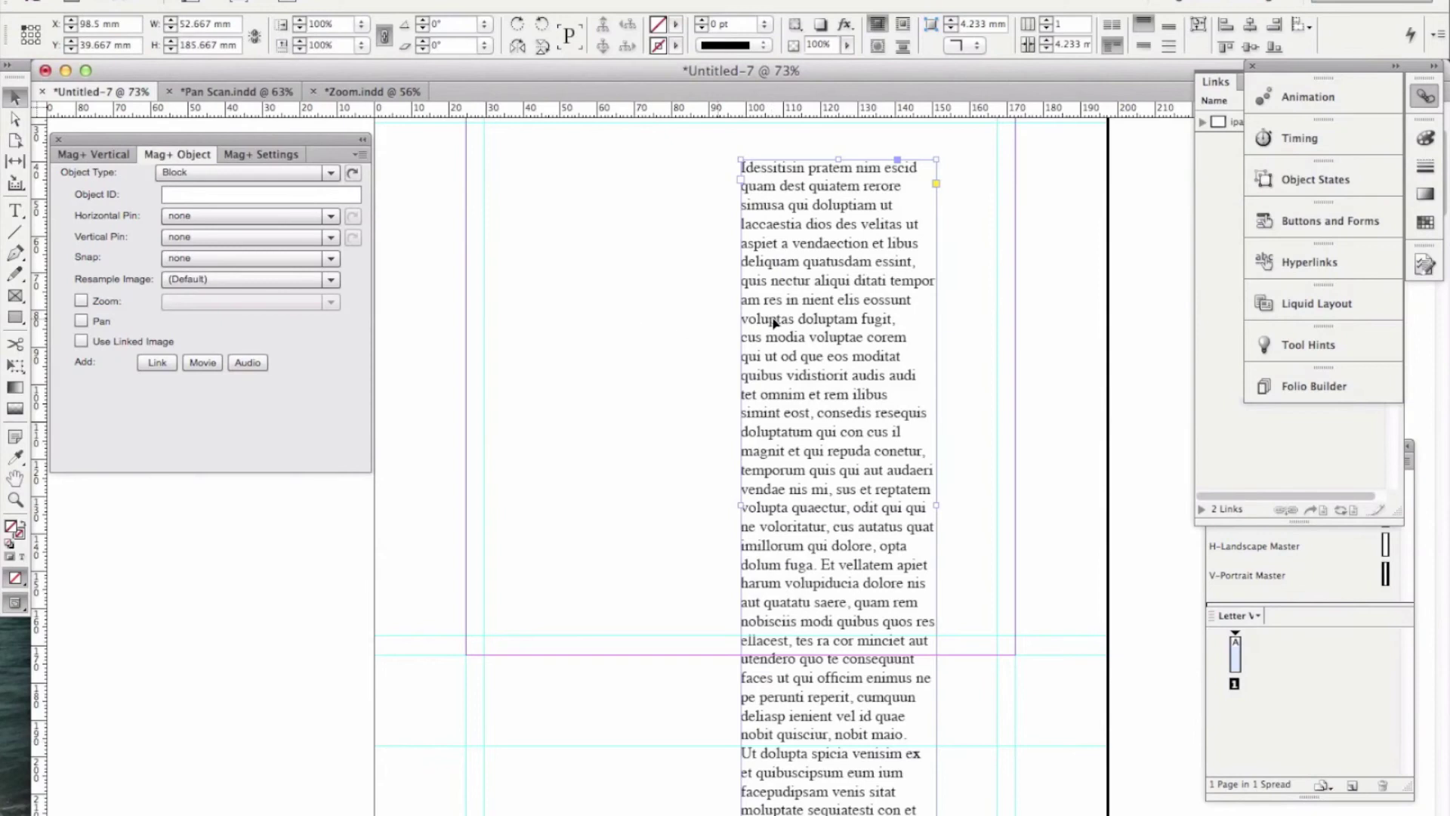
{"action": "key", "text": "super+minus"}
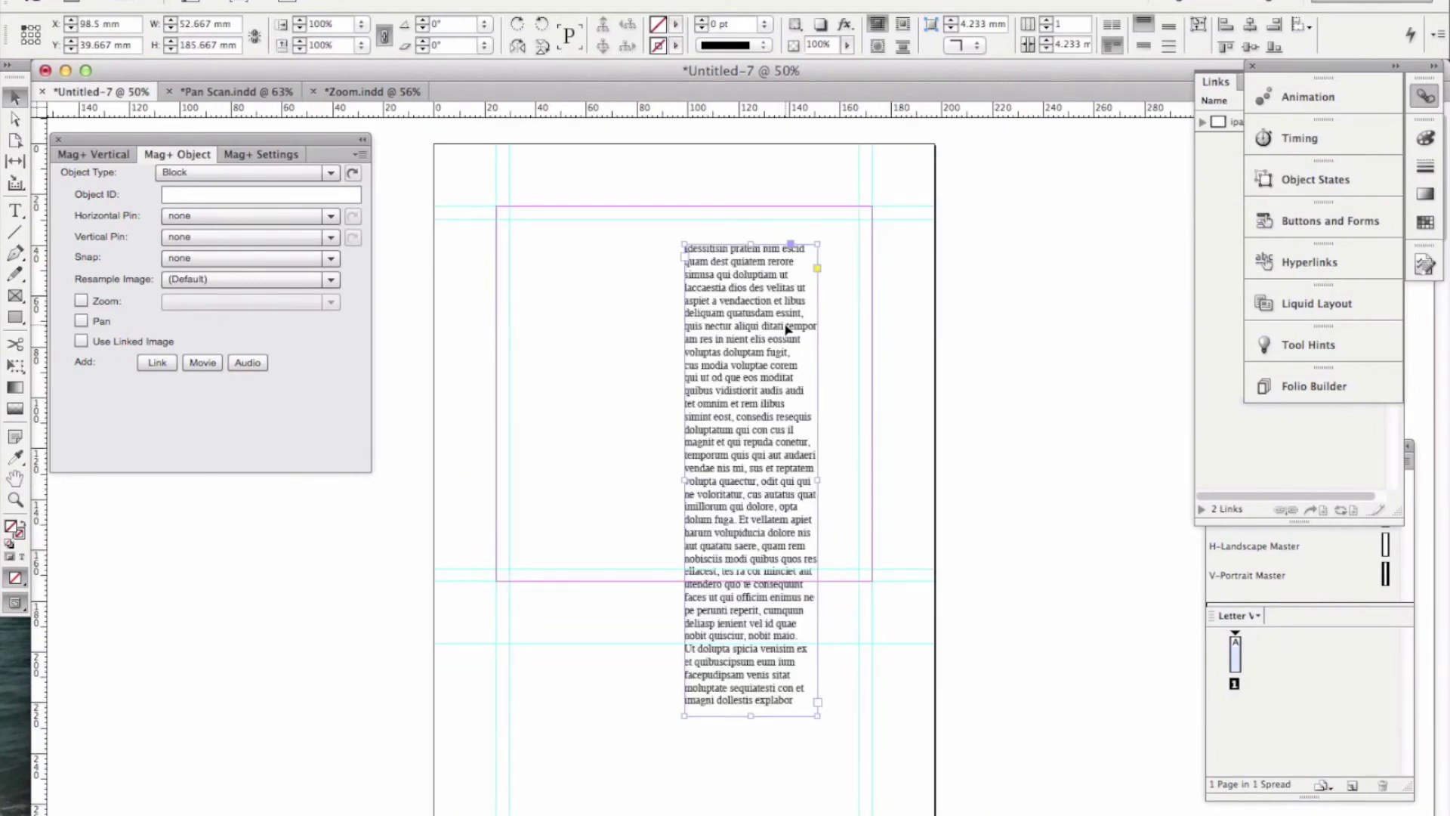
{"action": "left_click", "coordinate": [16, 295]}
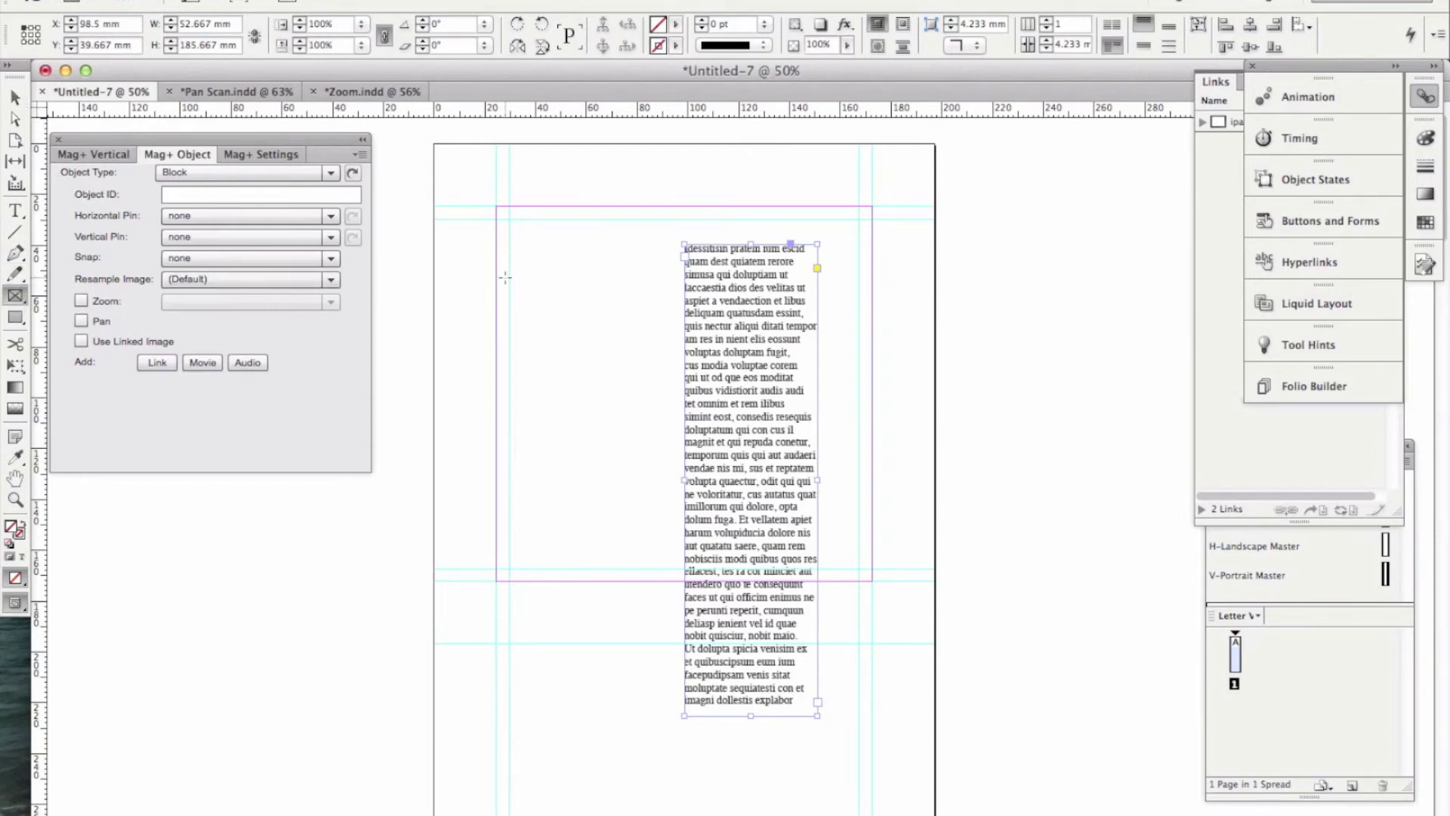
{"action": "left_click_drag", "start_coordinate": [528, 239], "coordinate": [667, 810]}
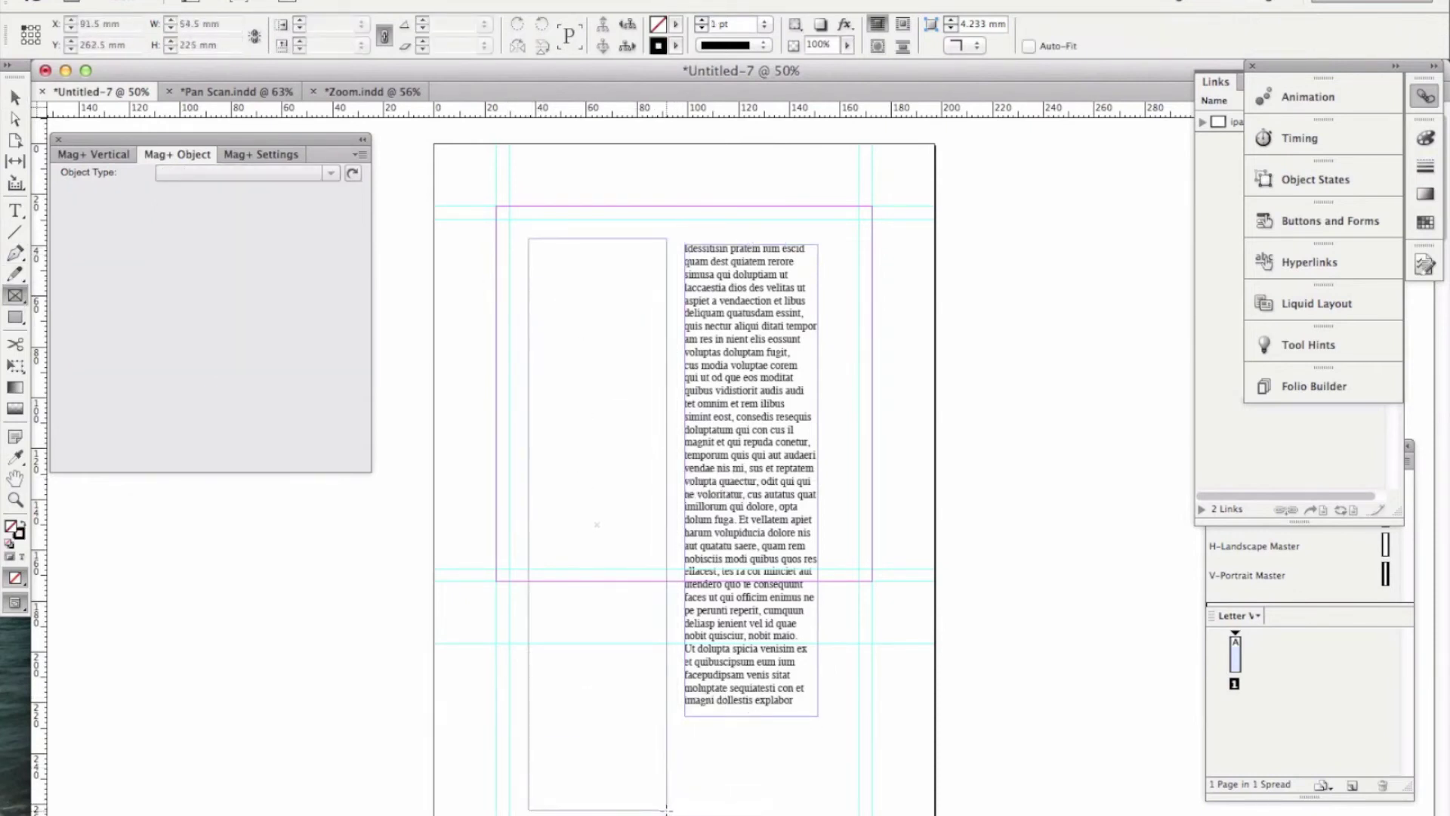
{"action": "left_click", "coordinate": [17, 98]}
{"action": "left_click_drag", "start_coordinate": [743, 308], "coordinate": [1065, 281]}
Place Text.png into the empty frame and fit the frame to its content
{"action": "left_click", "coordinate": [606, 345]}
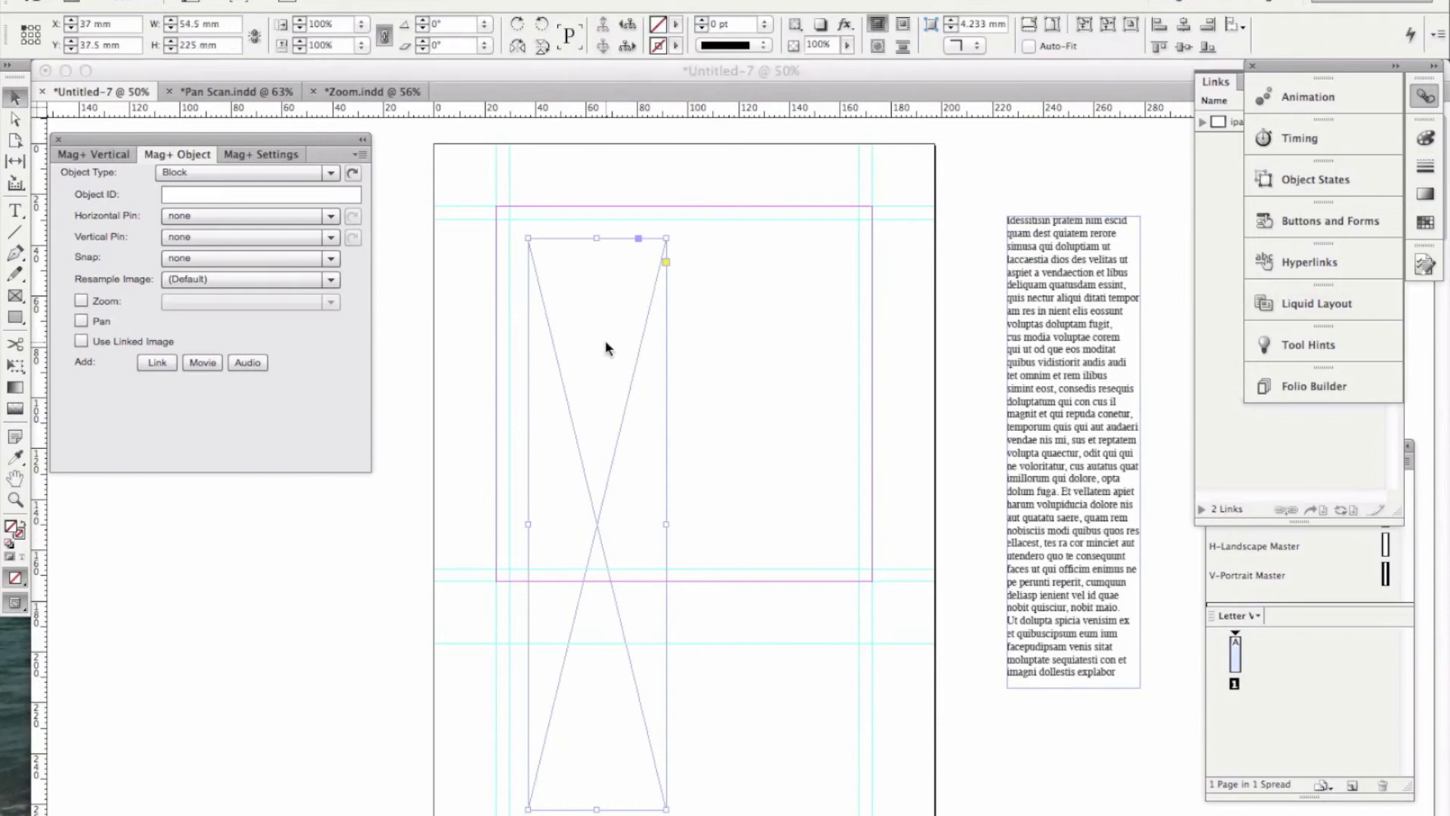
{"action": "key", "text": "super+d"}
{"action": "double_click", "coordinate": [592, 173]}
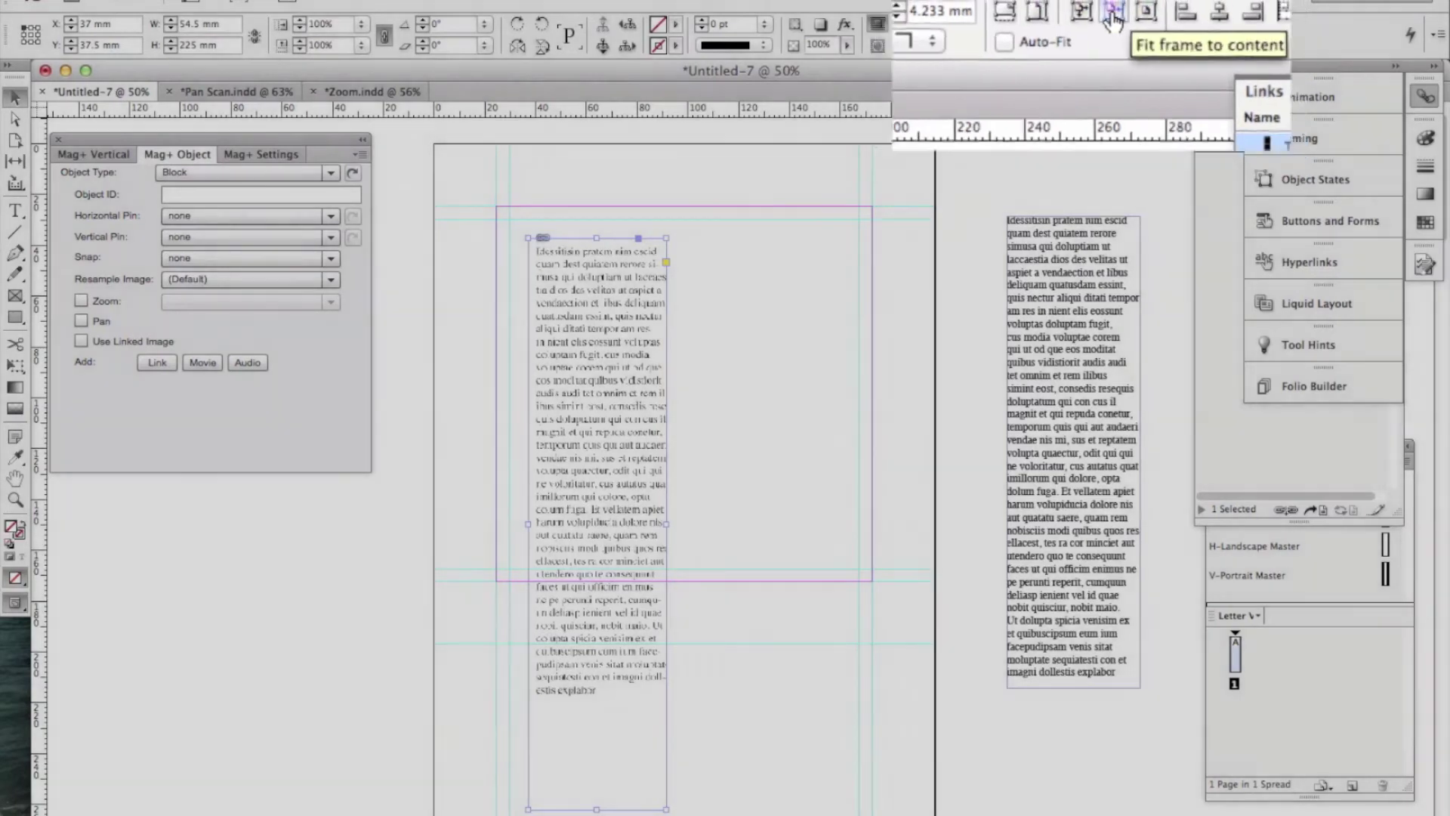
{"action": "left_click", "coordinate": [1107, 27]}
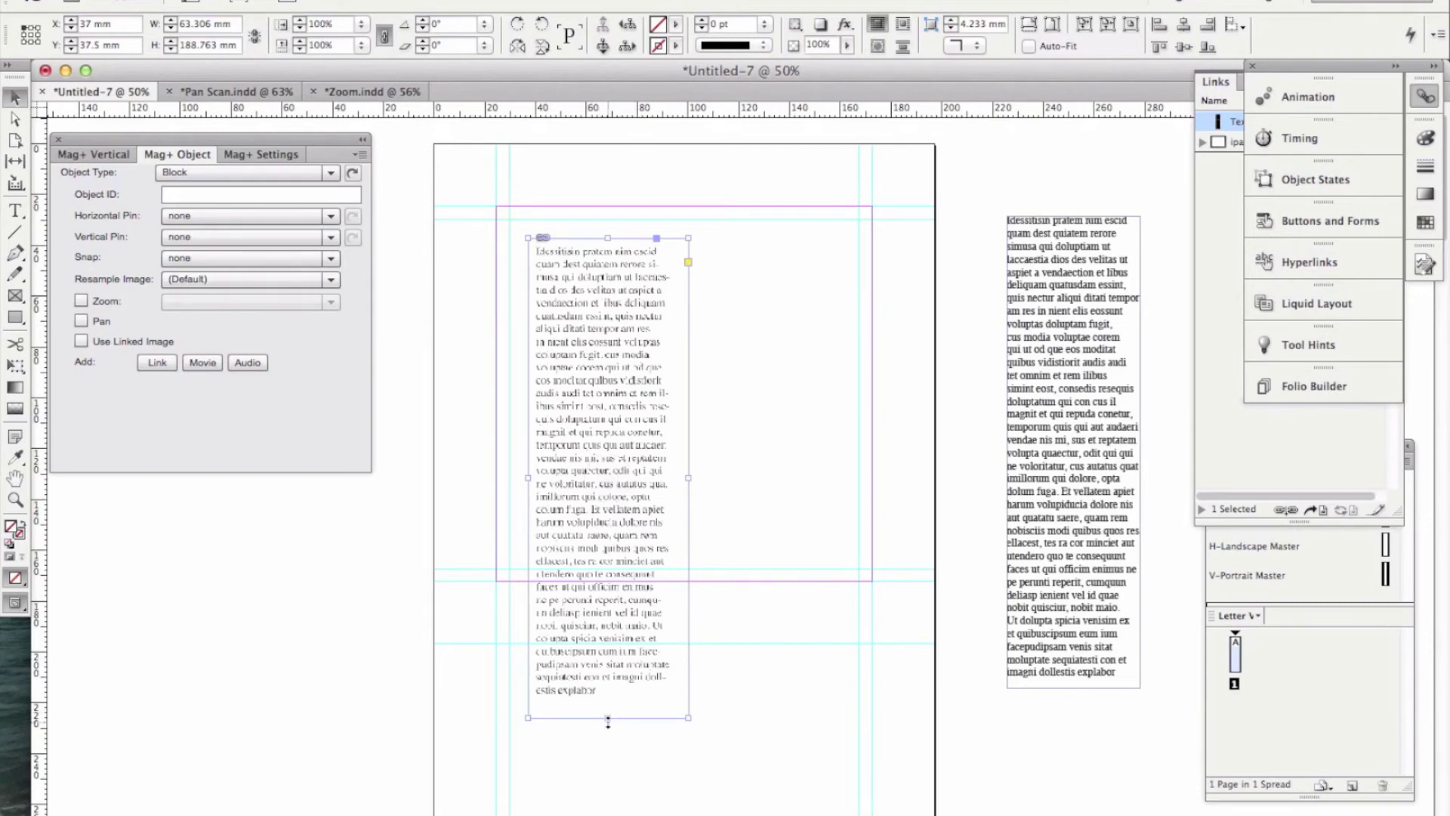
Crop the image frame to the top of the text, enable Pan, and save as Test2.indd
{"action": "left_click_drag", "start_coordinate": [609, 721], "coordinate": [611, 440]}
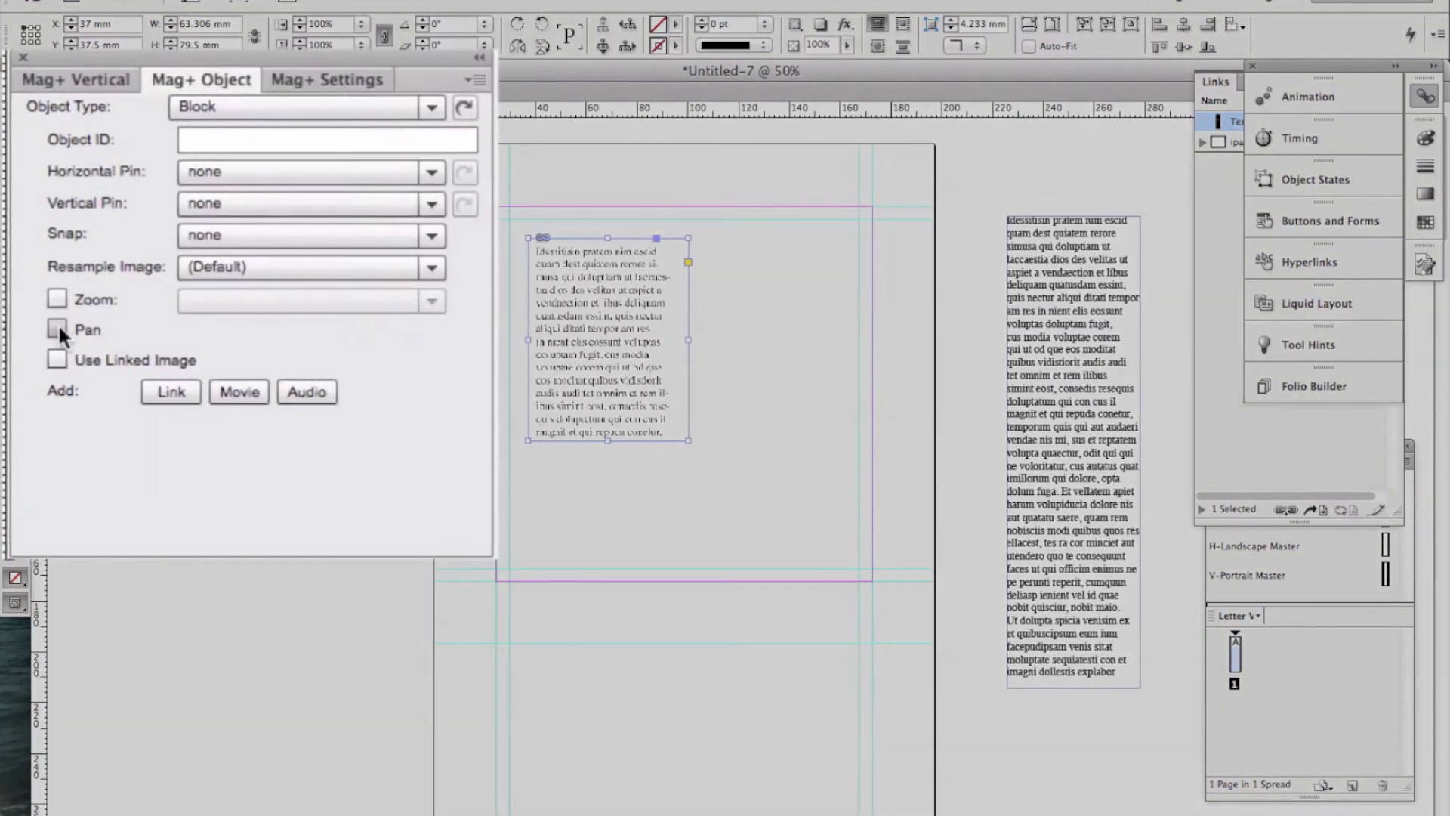
{"action": "left_click", "coordinate": [58, 329]}
{"action": "key", "text": "super+shift+s"}
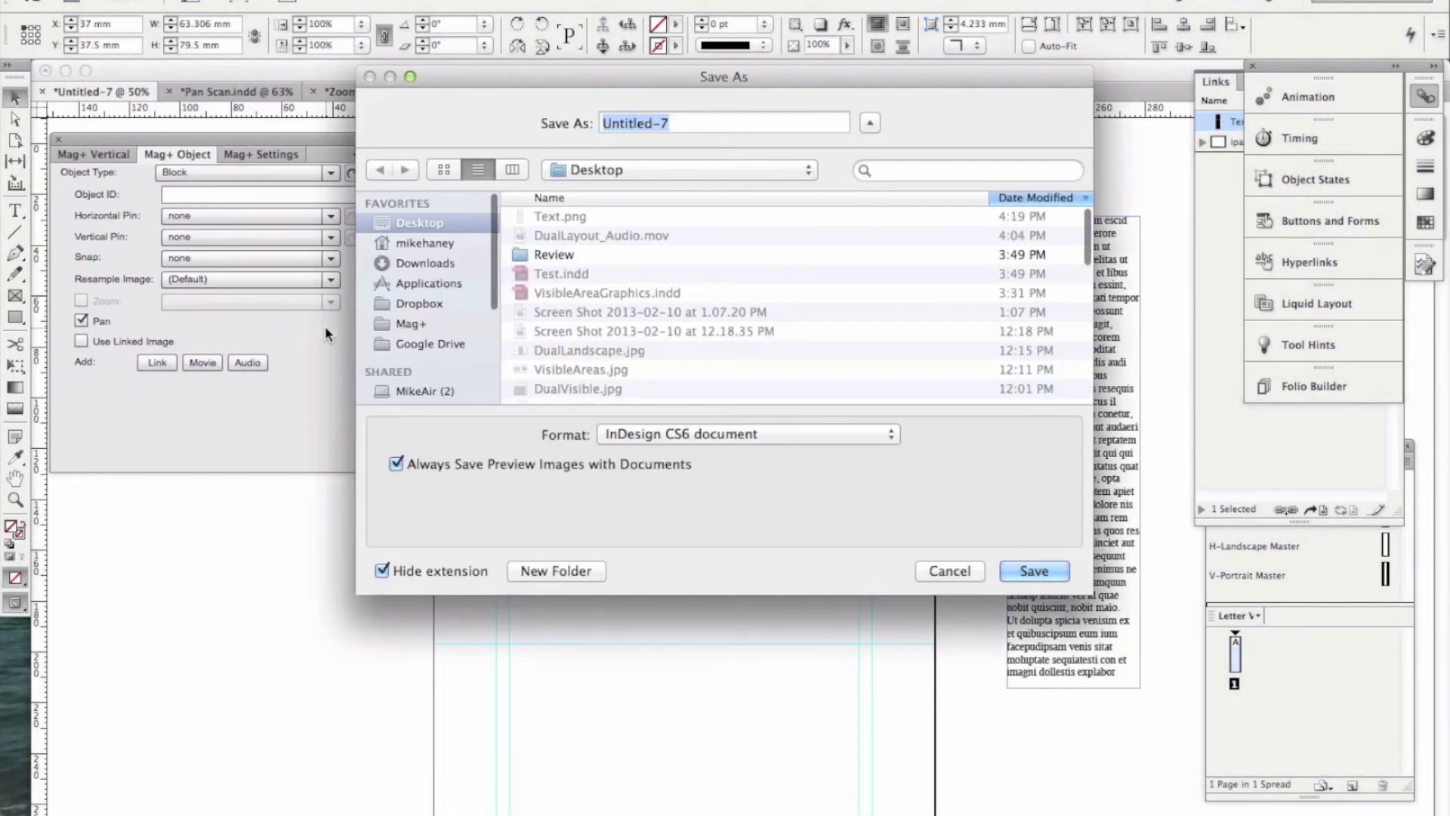
{"action": "type", "text": "Test2"}
{"action": "key", "text": "Return"}
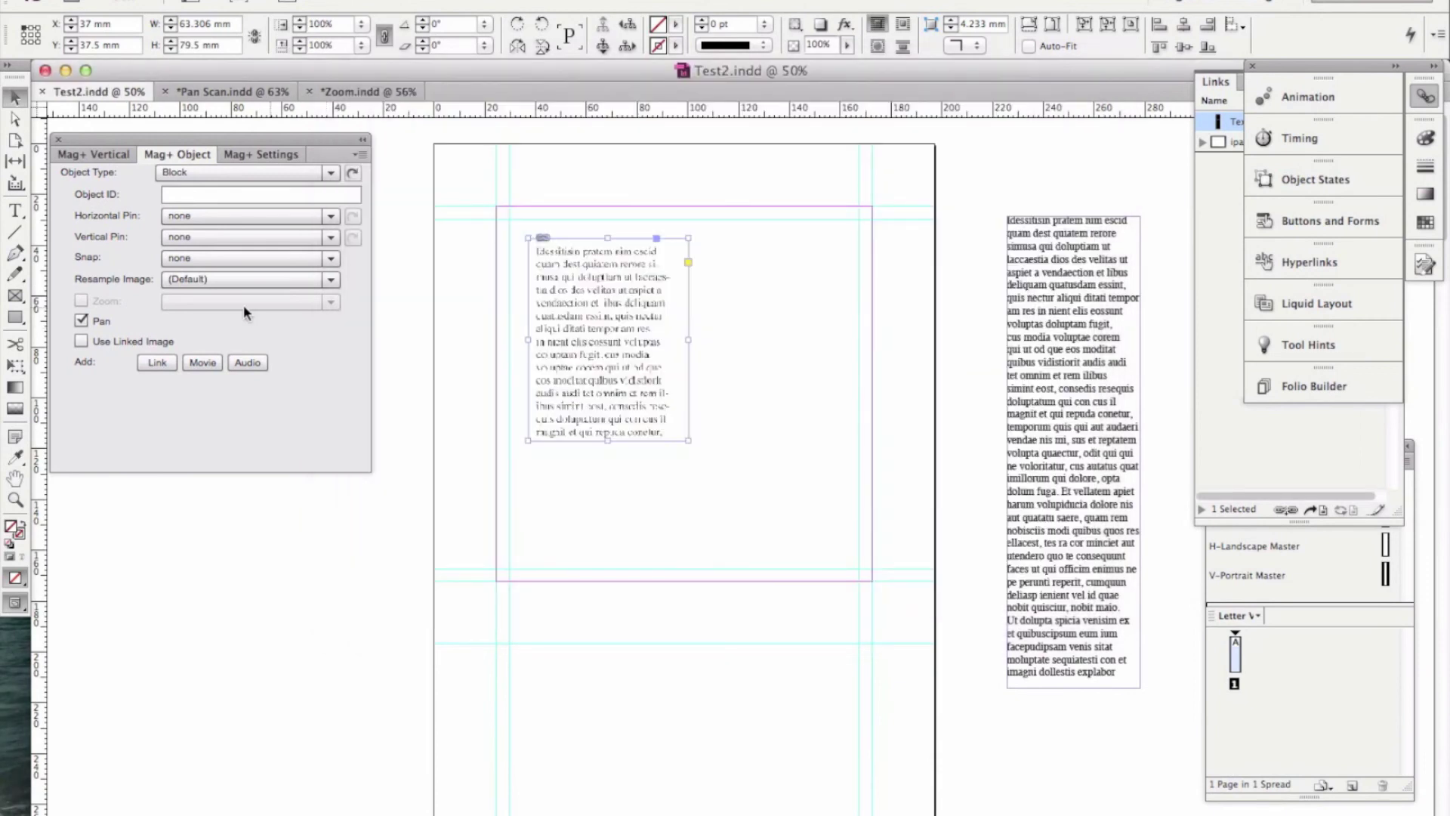
{"action": "left_click", "coordinate": [106, 154]}
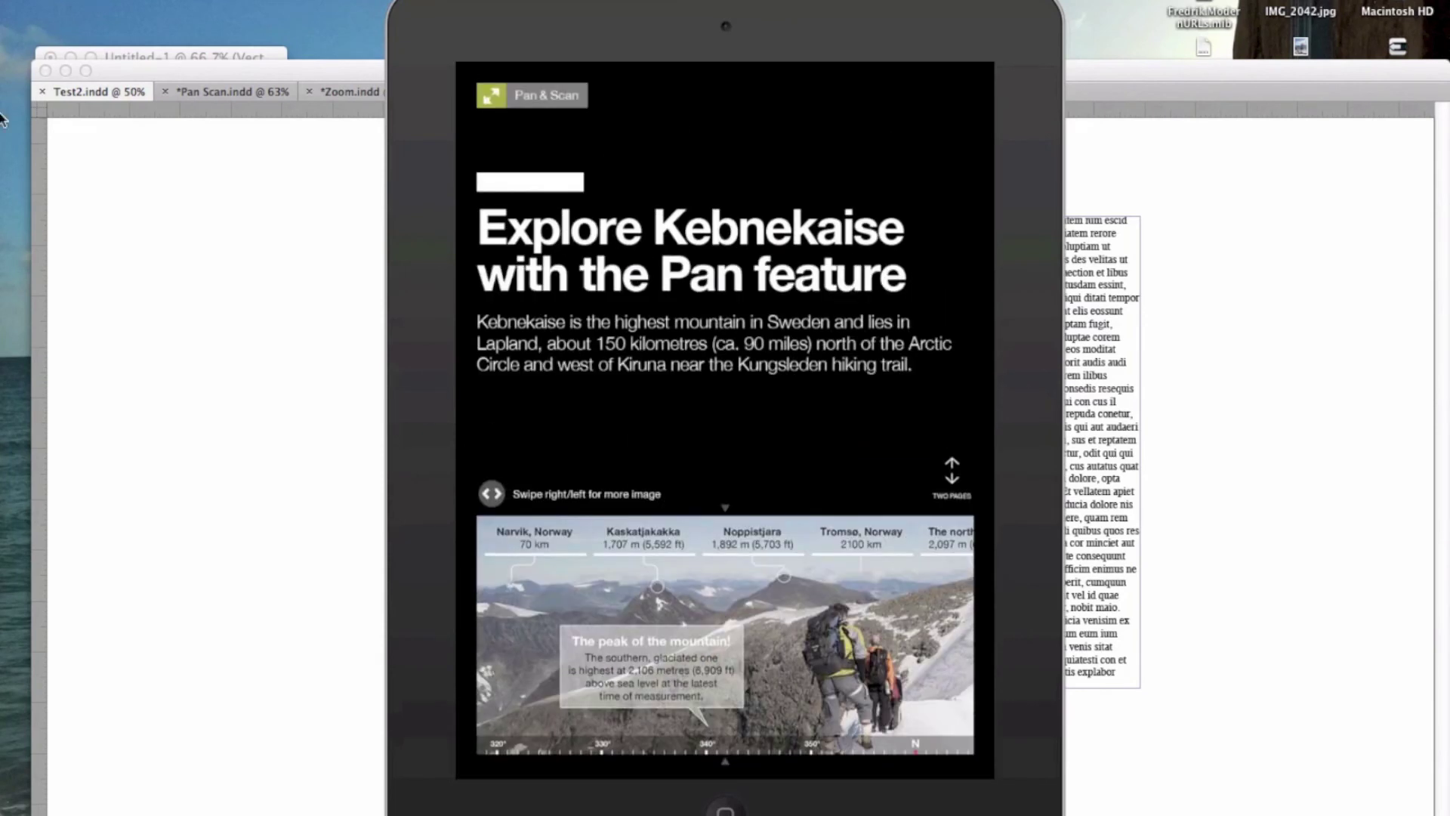
Run a Fast Review, check the pannable text window on the iPad in Reflector, then return to InDesign
{"action": "left_click", "coordinate": [165, 208]}
{"action": "left_click", "coordinate": [114, 496]}
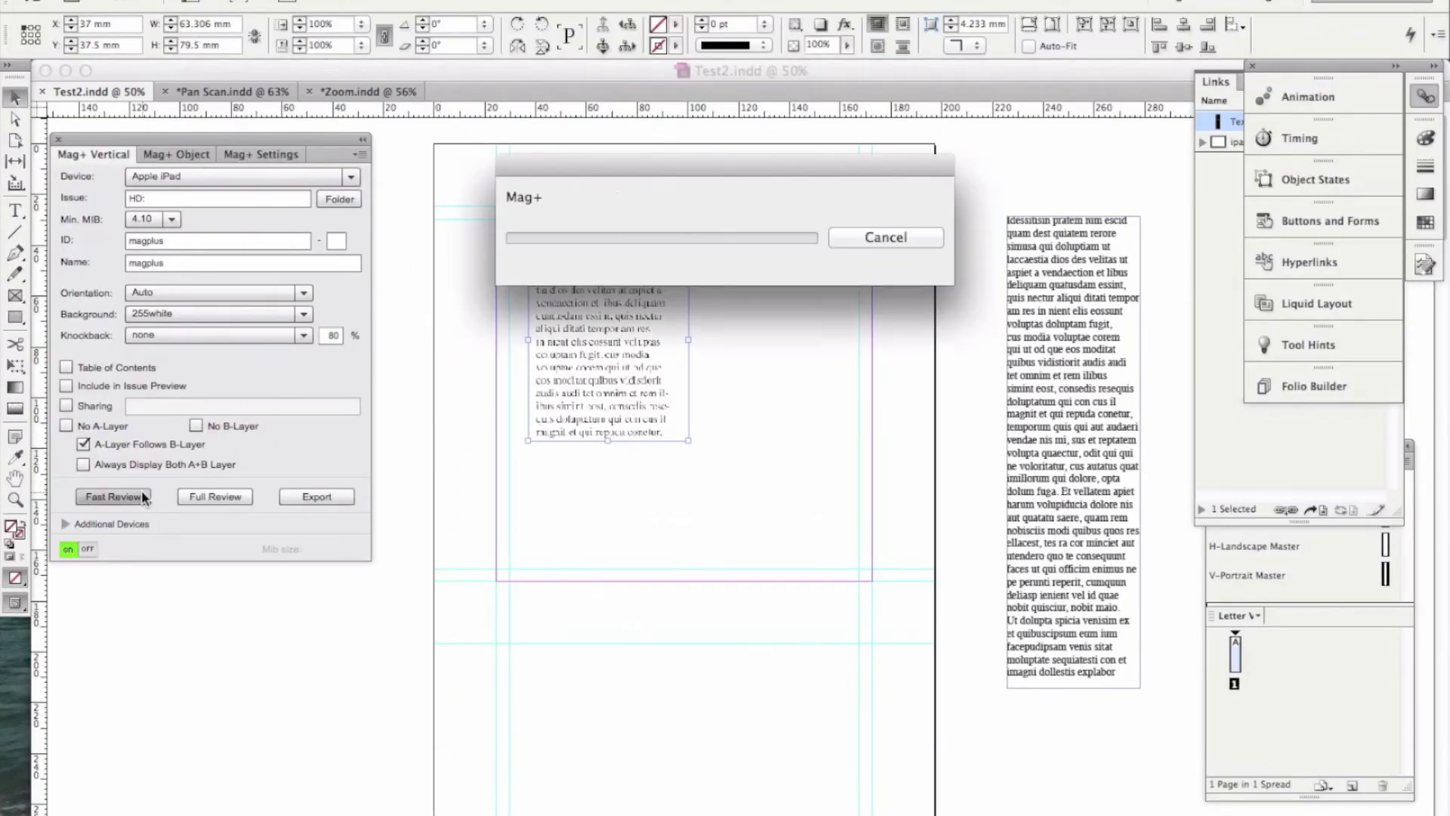
{"action": "mouse_move", "coordinate": [791, 797]}
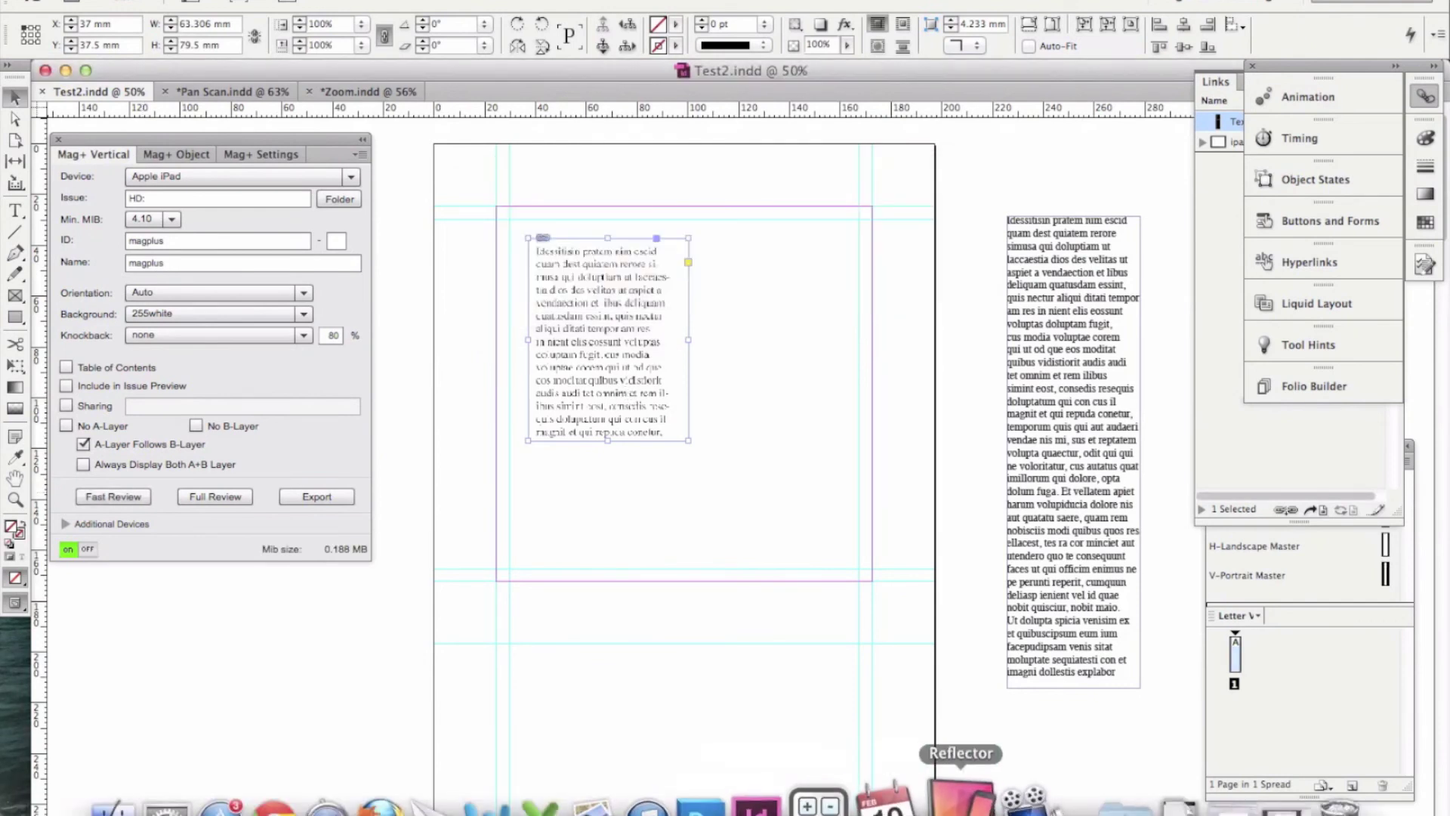
{"action": "left_click", "coordinate": [961, 800]}
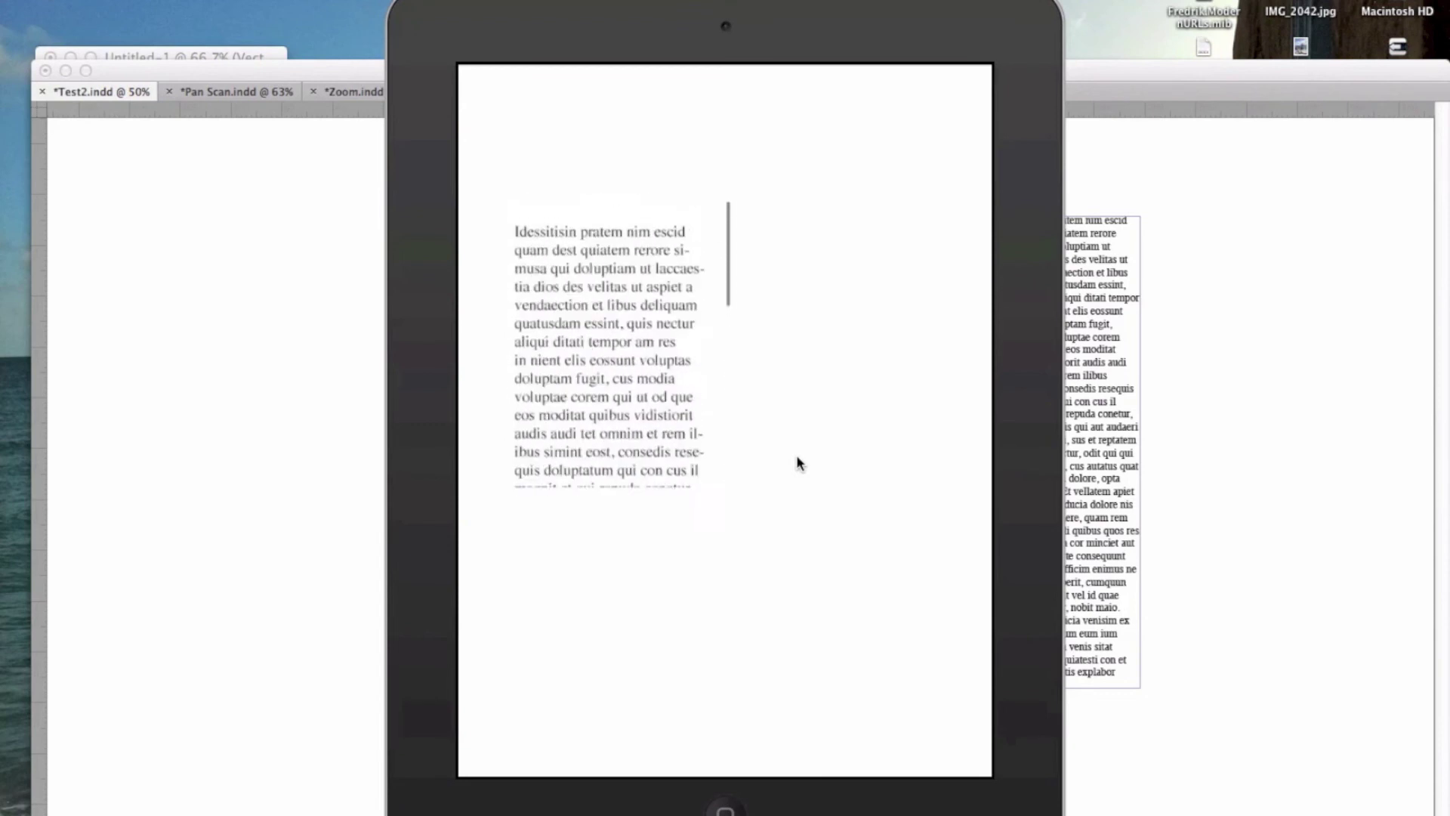
{"action": "left_click", "coordinate": [361, 405]}
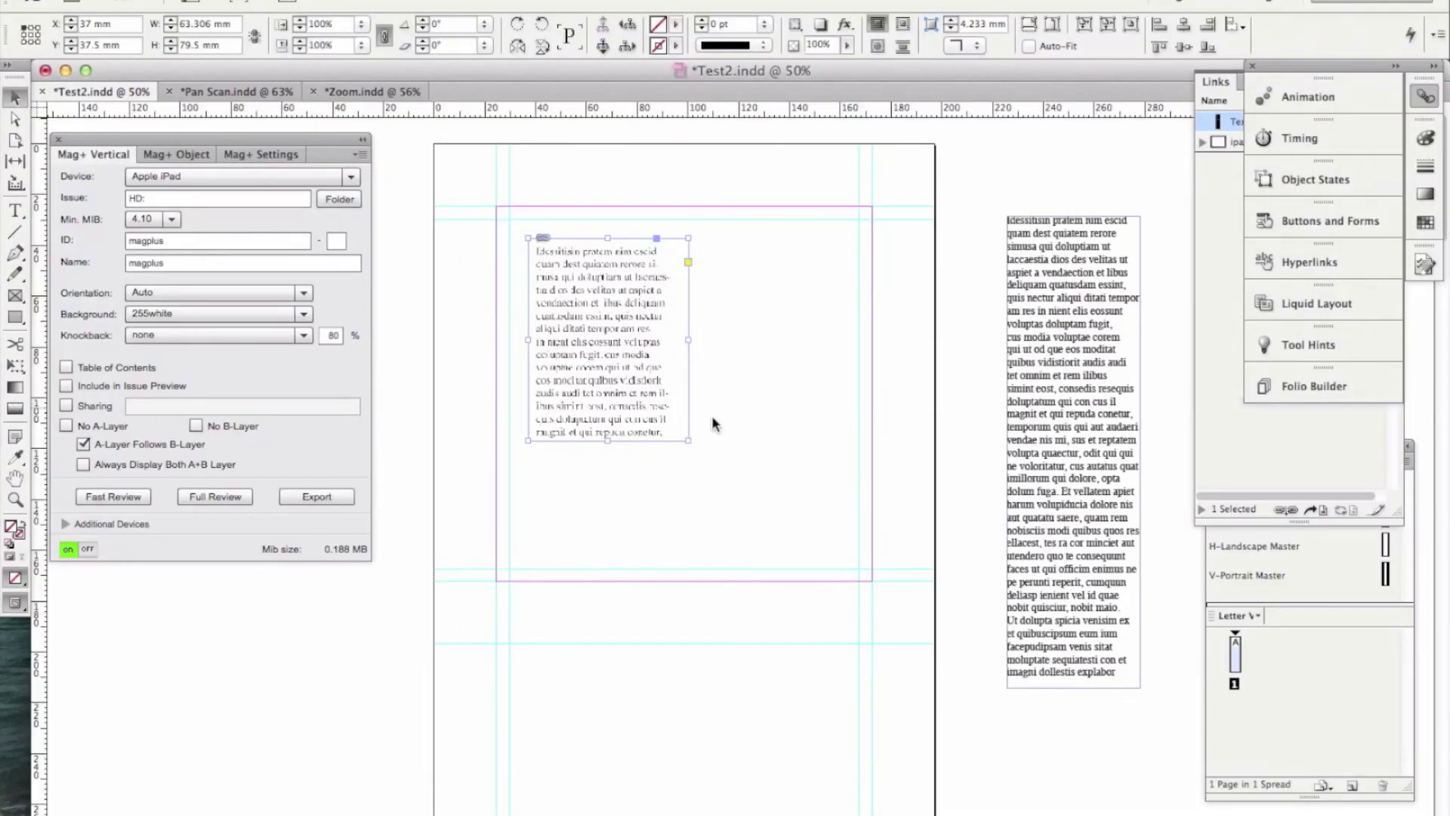
Narrow the image frame to 45.5 mm and check the result with a Fast Review on the iPad
{"action": "left_click_drag", "start_coordinate": [688, 340], "coordinate": [644, 340]}
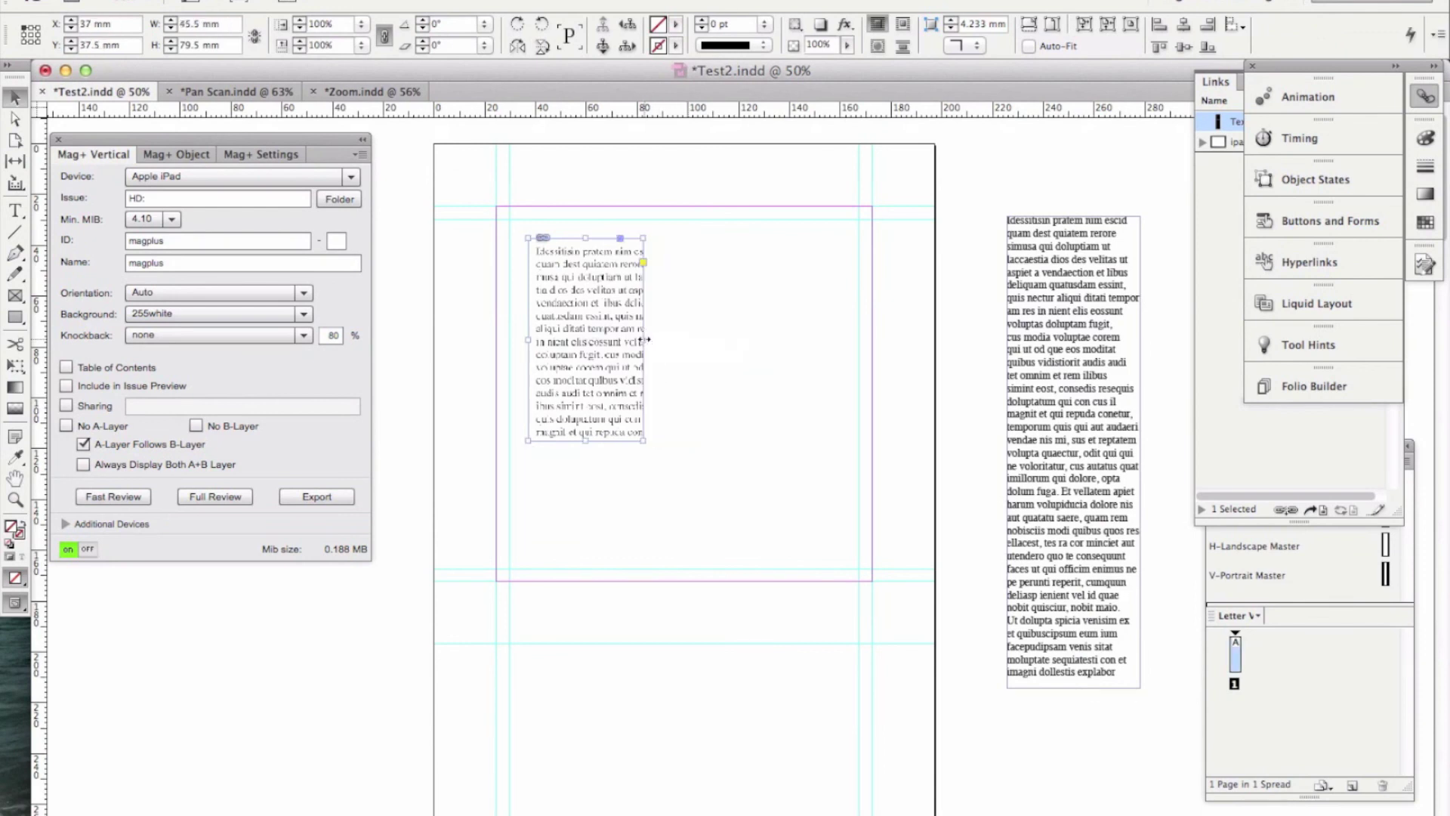
{"action": "left_click", "coordinate": [98, 496]}
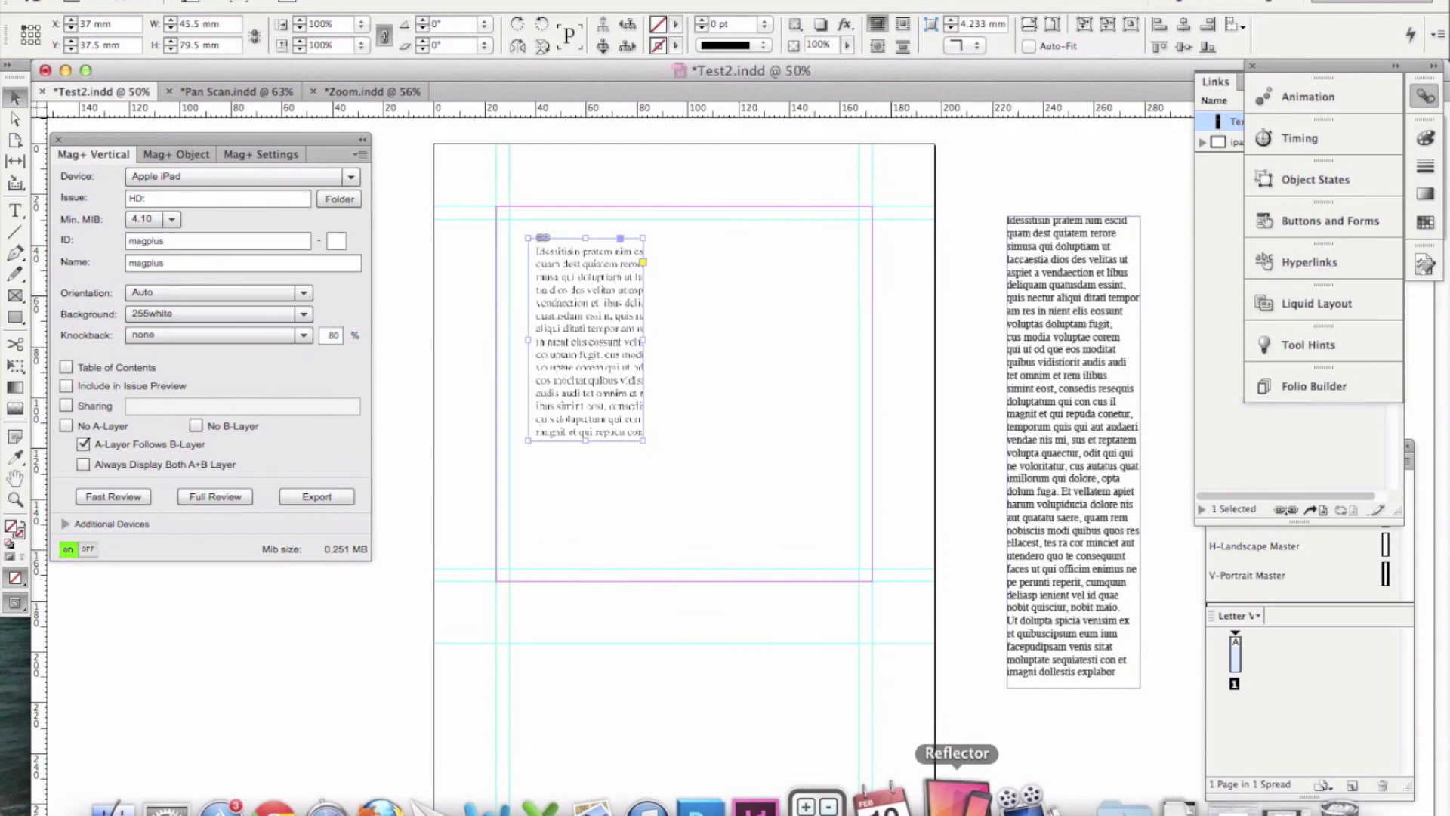
{"action": "left_click", "coordinate": [942, 801]}
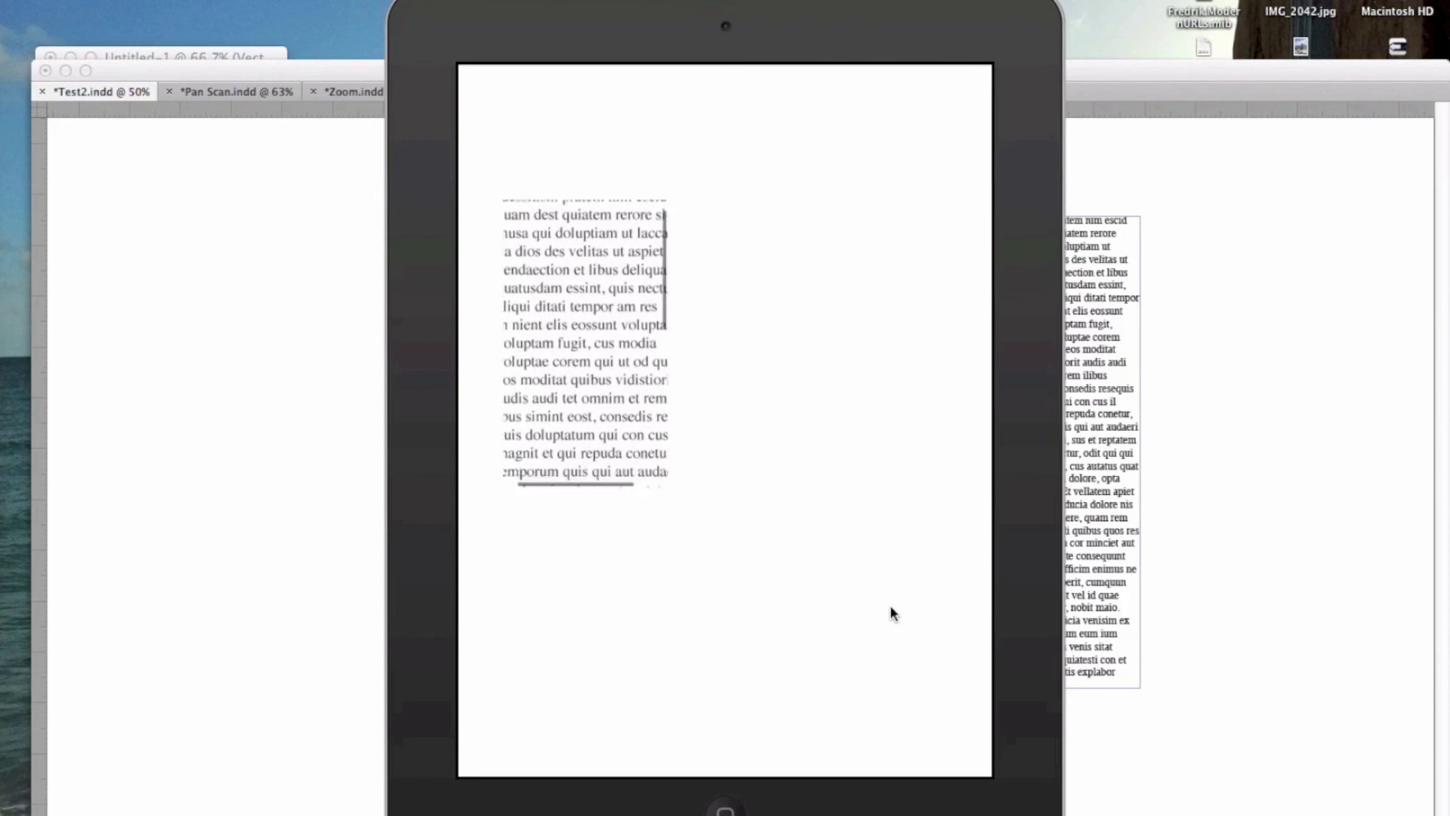
{"action": "left_click", "coordinate": [353, 510]}
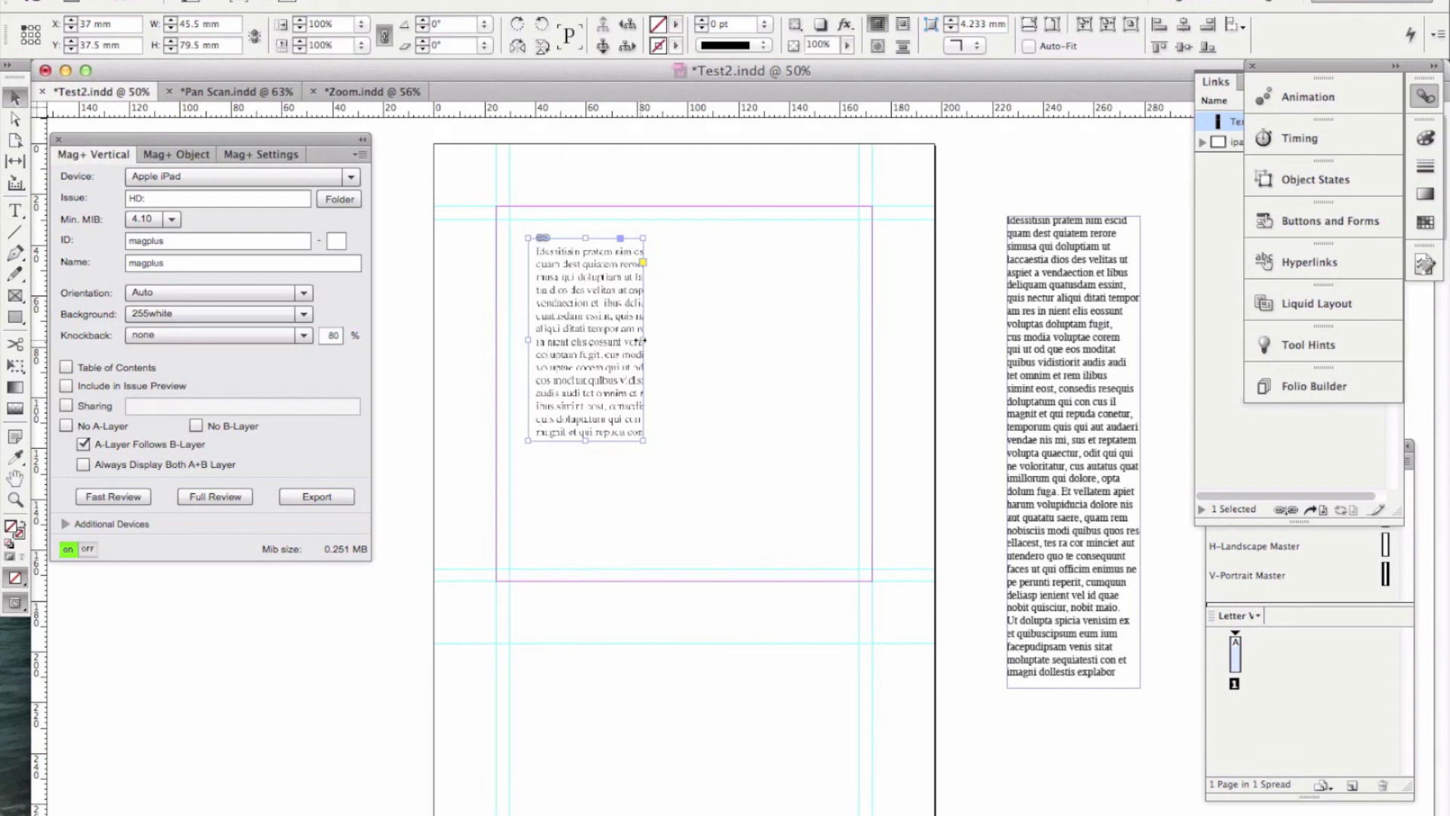
Fit the frame to the image's 63.306 mm width and shorten it to 114.5 mm tall
{"action": "left_click", "coordinate": [585, 340]}
{"action": "left_click", "coordinate": [1109, 27]}
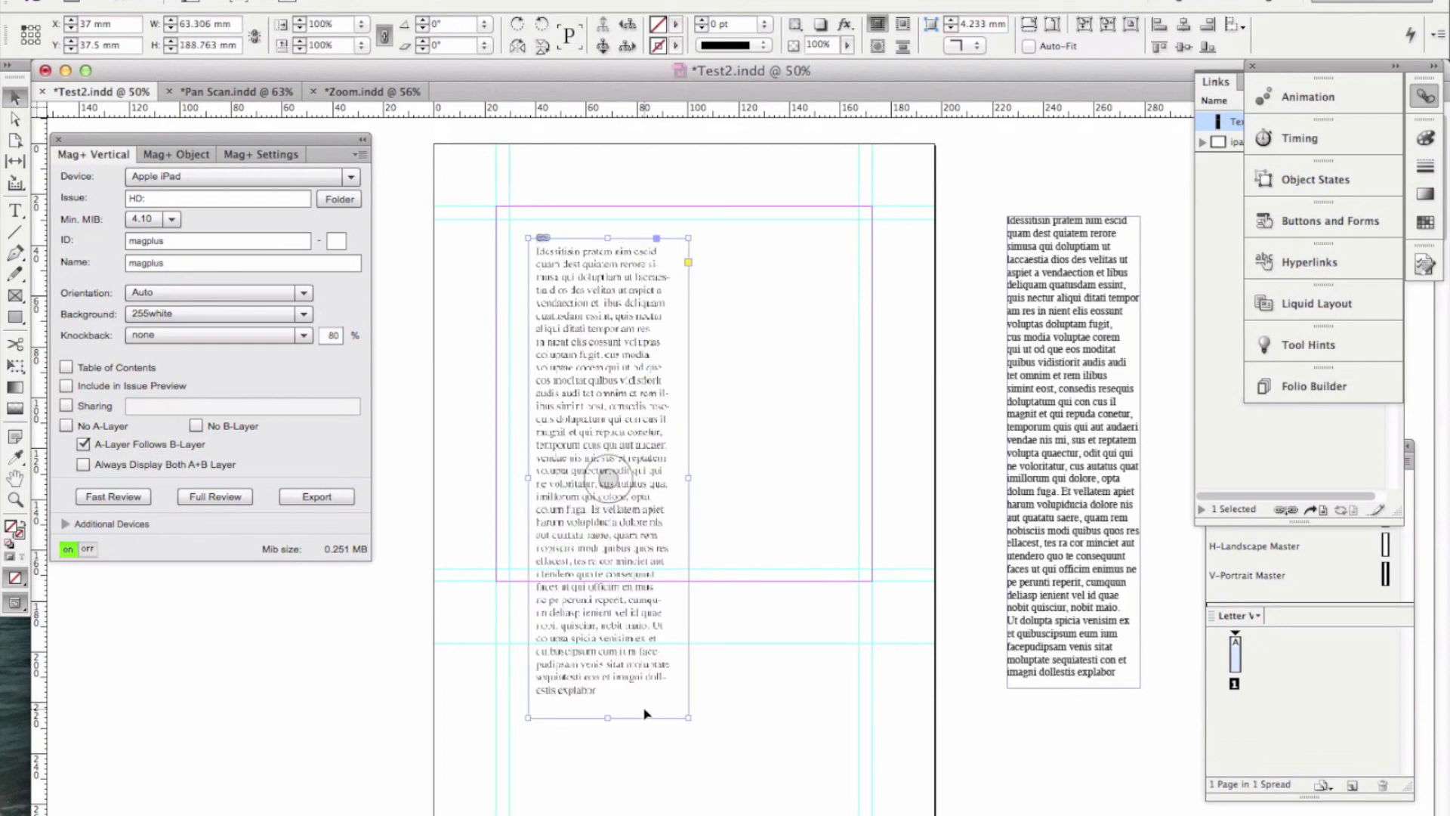
{"action": "left_click_drag", "start_coordinate": [610, 716], "coordinate": [617, 535]}
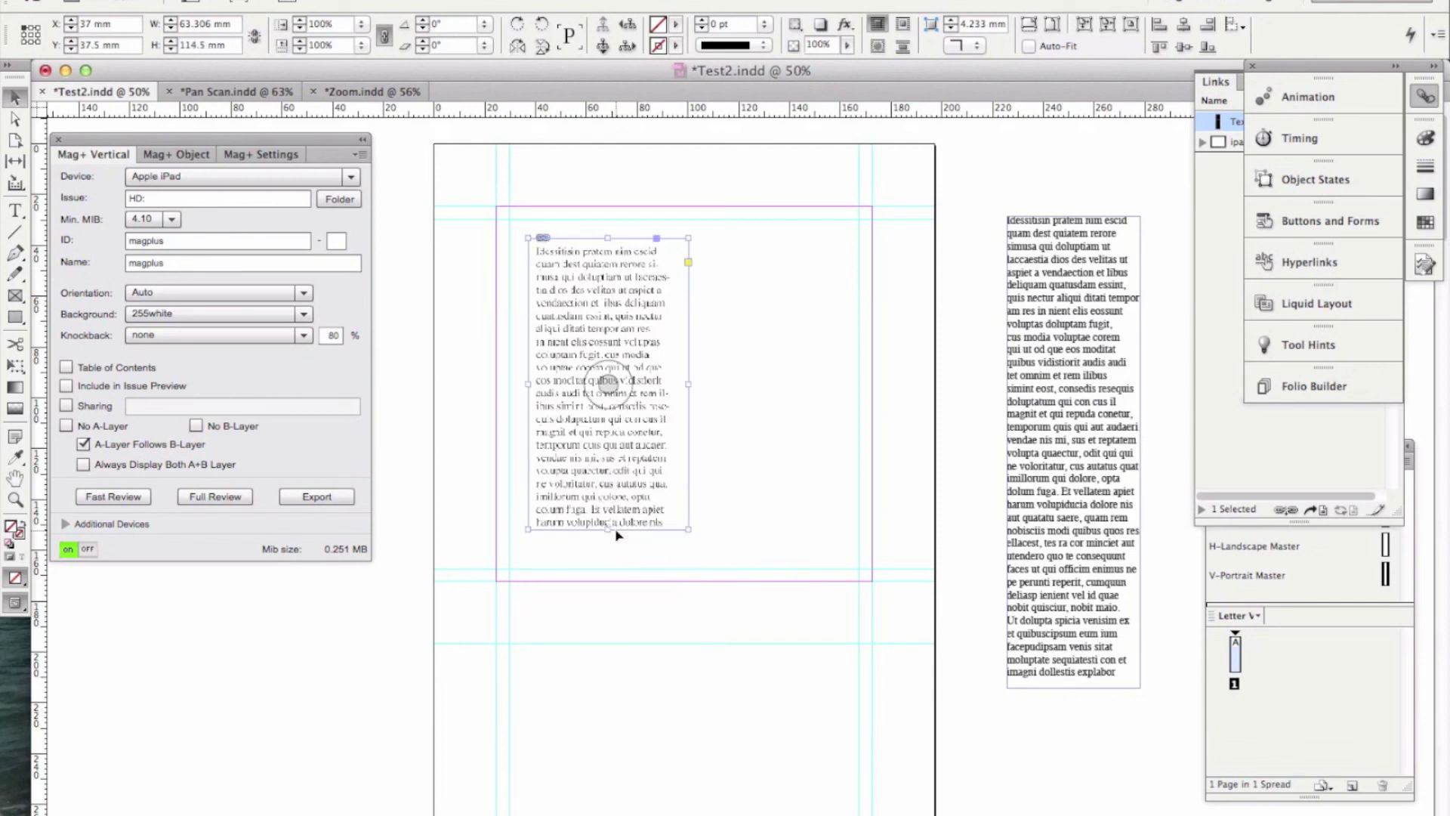